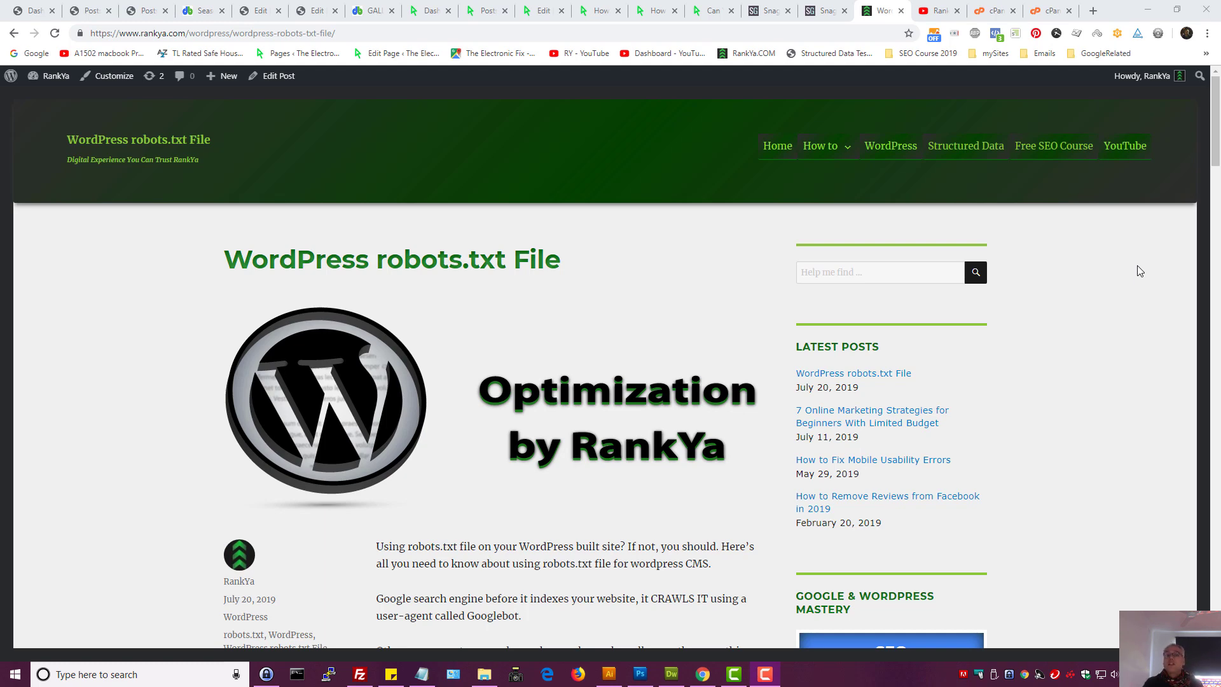
left_click(937, 7)
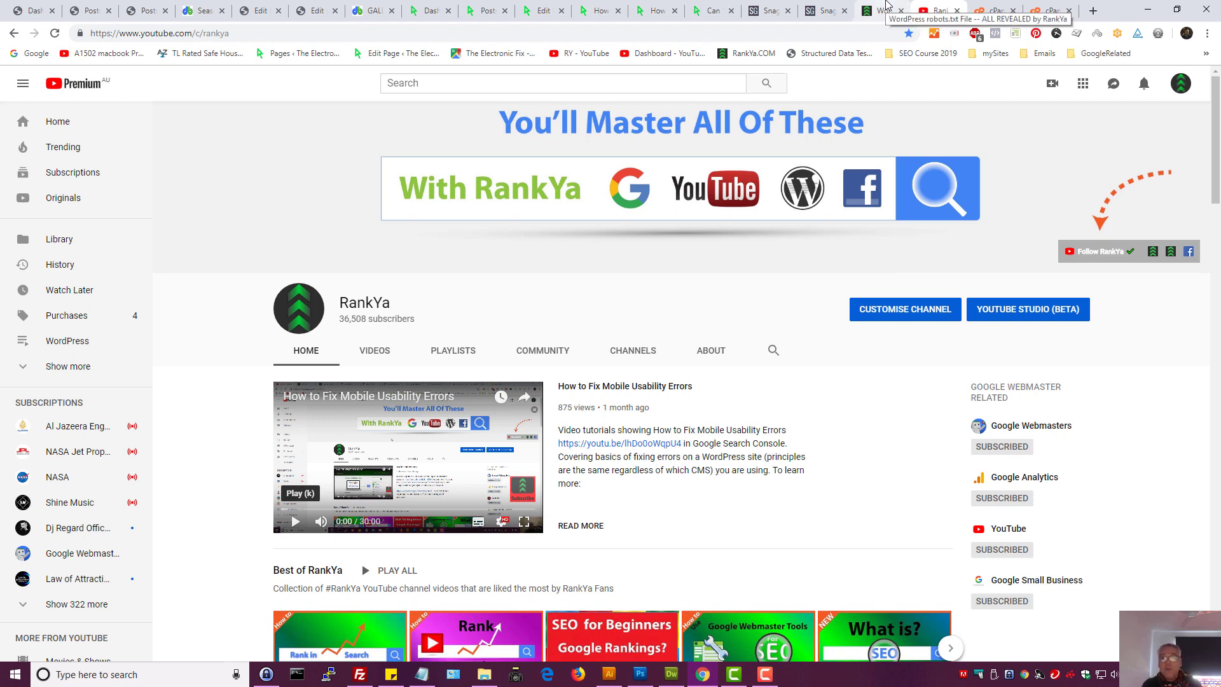
left_click(887, 6)
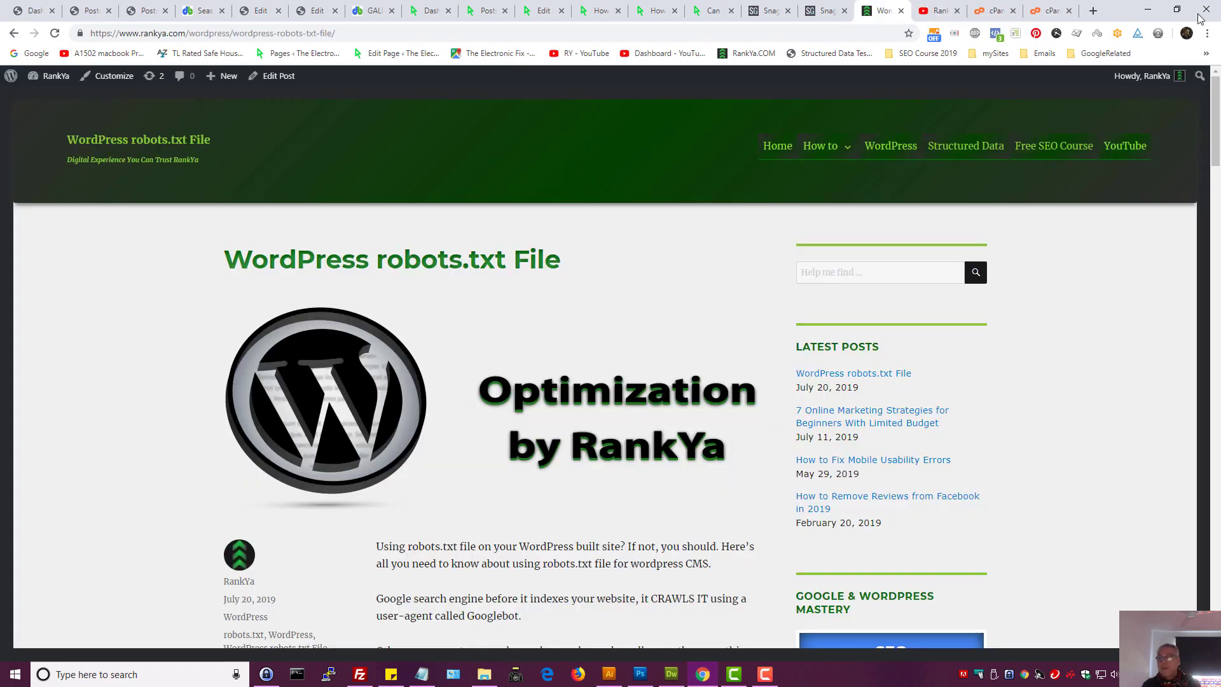
Create a text document named robots.txt on the desktop and place it beneath the ROBOTS folder.
left_click(1147, 9)
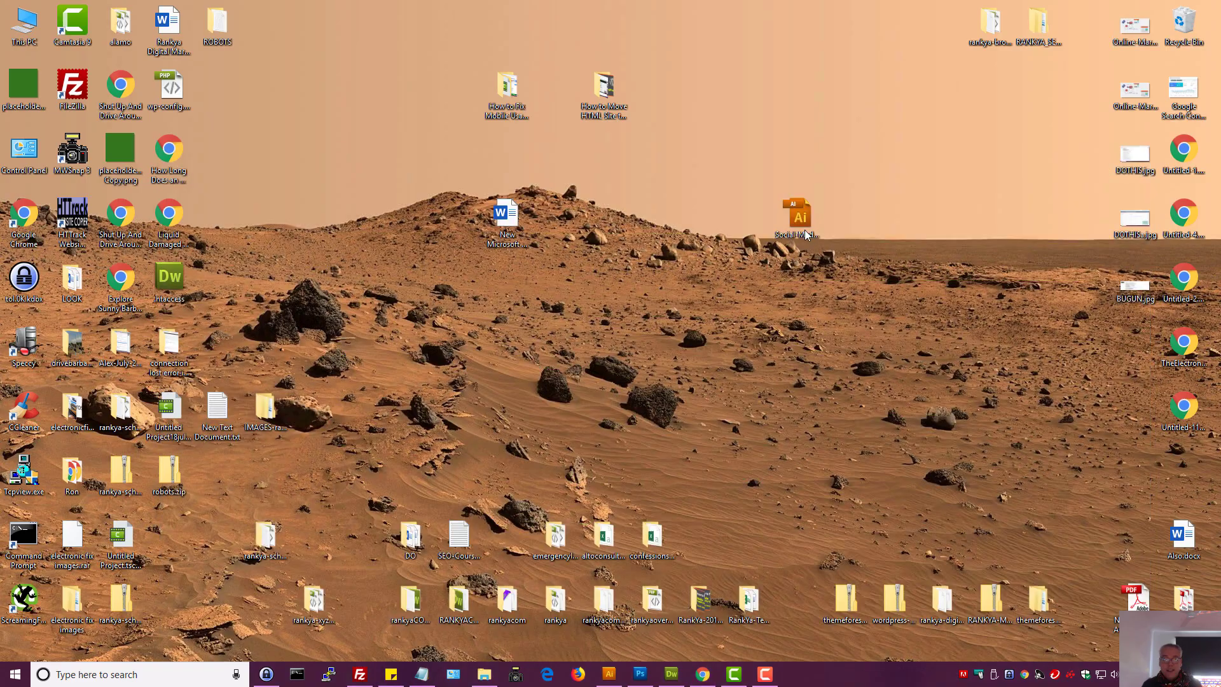
right_click(273, 186)
mouse_move(353, 307)
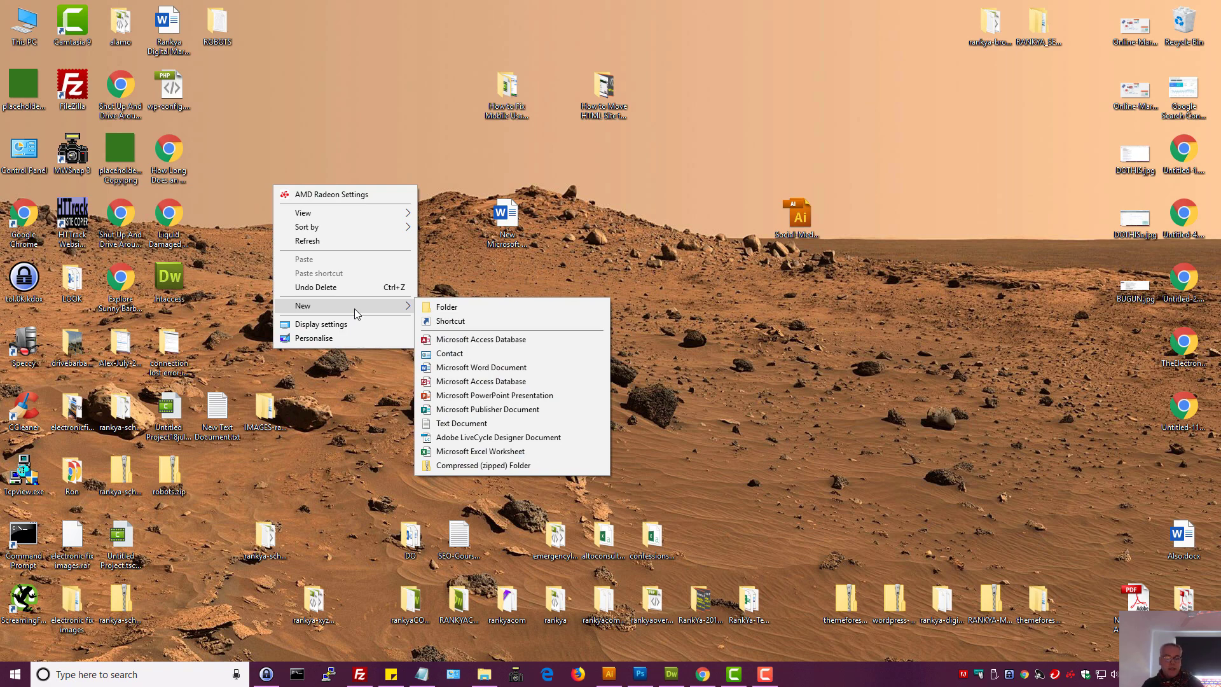
left_click(462, 423)
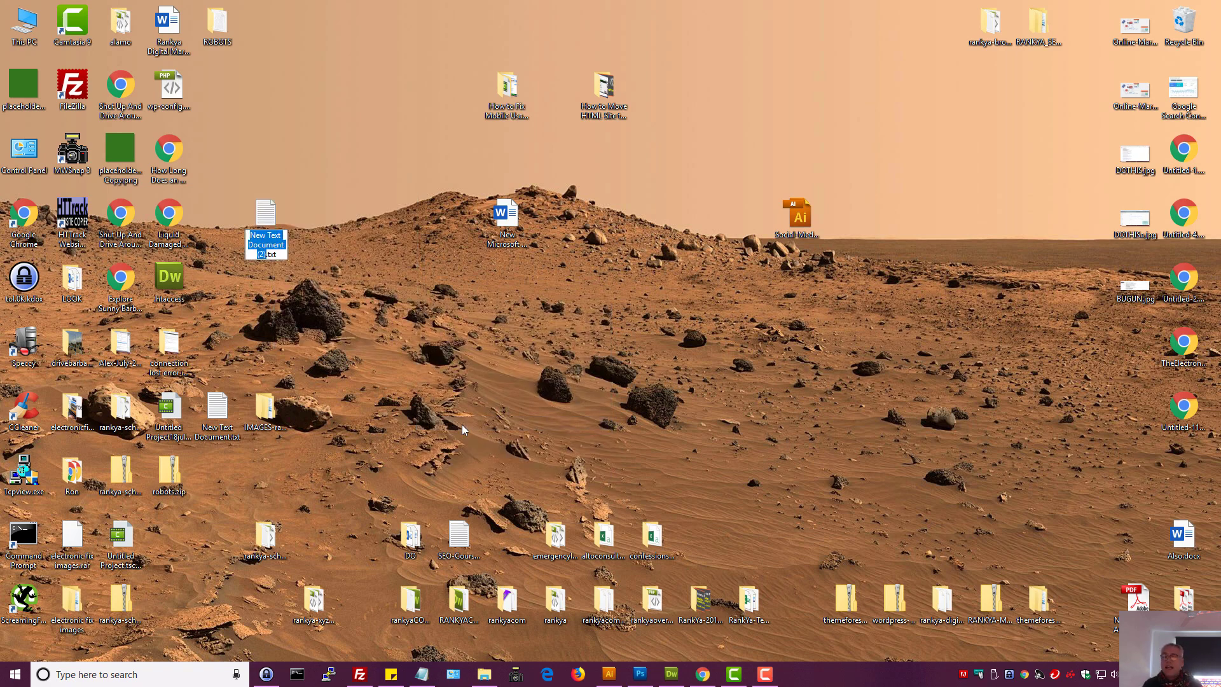
type("robots")
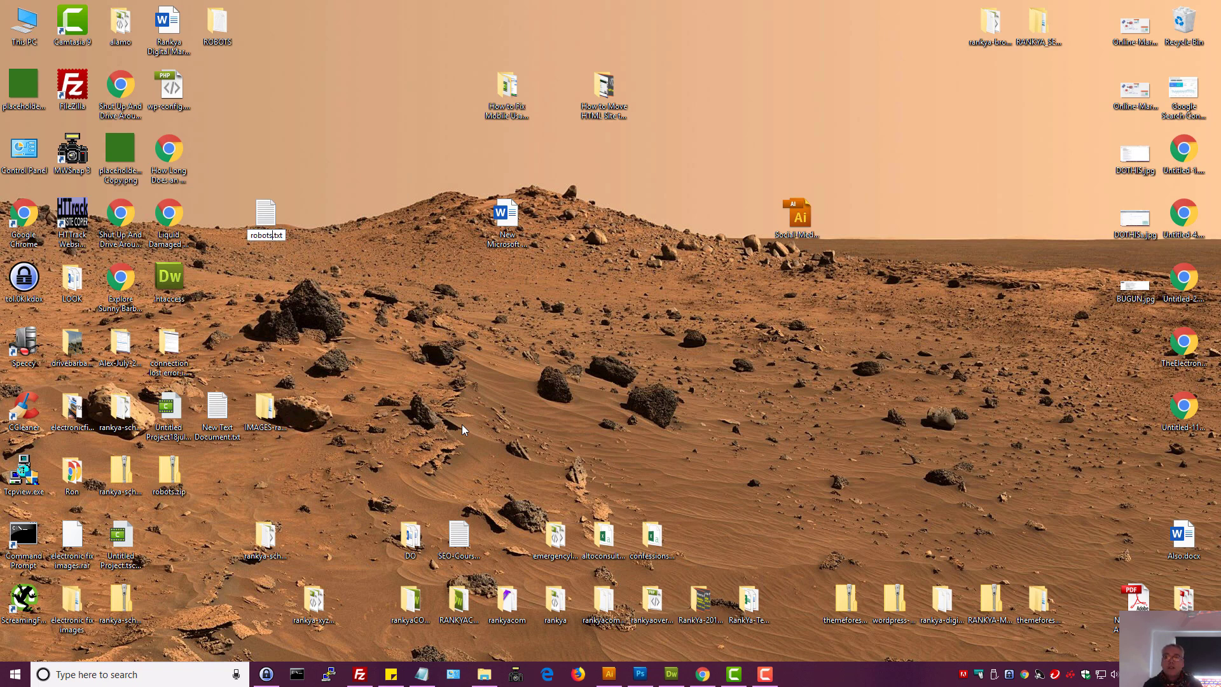
key("Return")
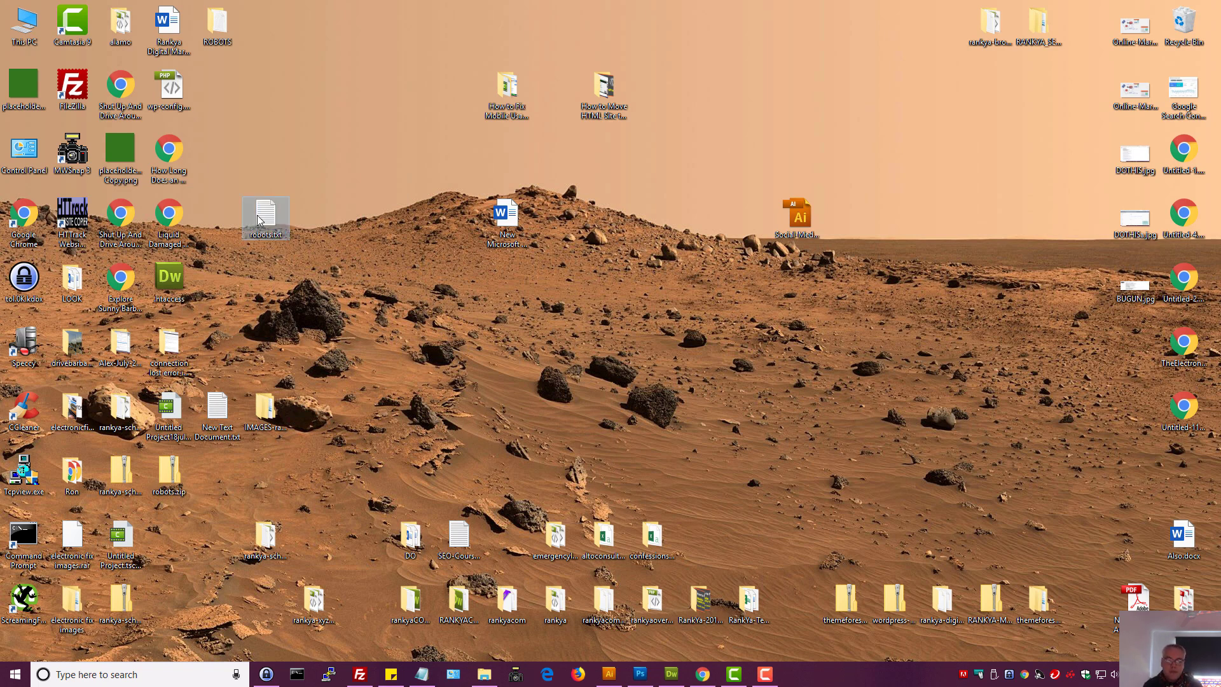
left_click_drag(258, 220, 214, 88)
Open robots.txt in Notepad and enter "user-agent: *" on the first line and "Disallow:" on the second.
right_click(214, 89)
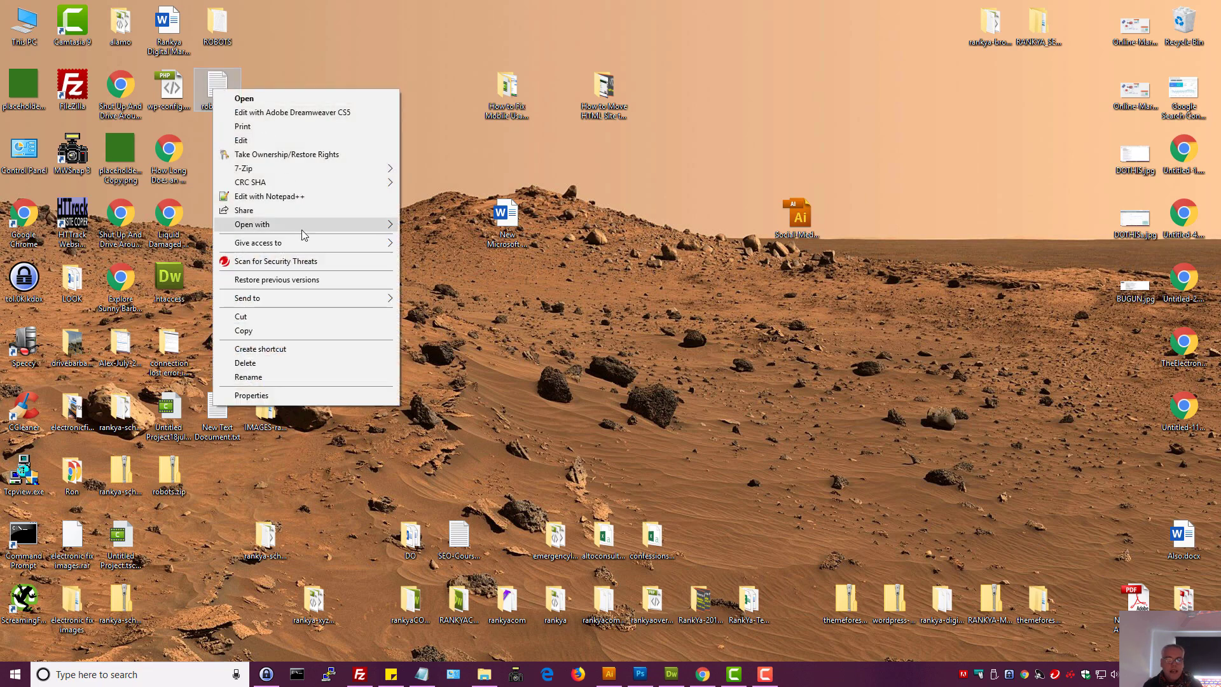
double_click(224, 80)
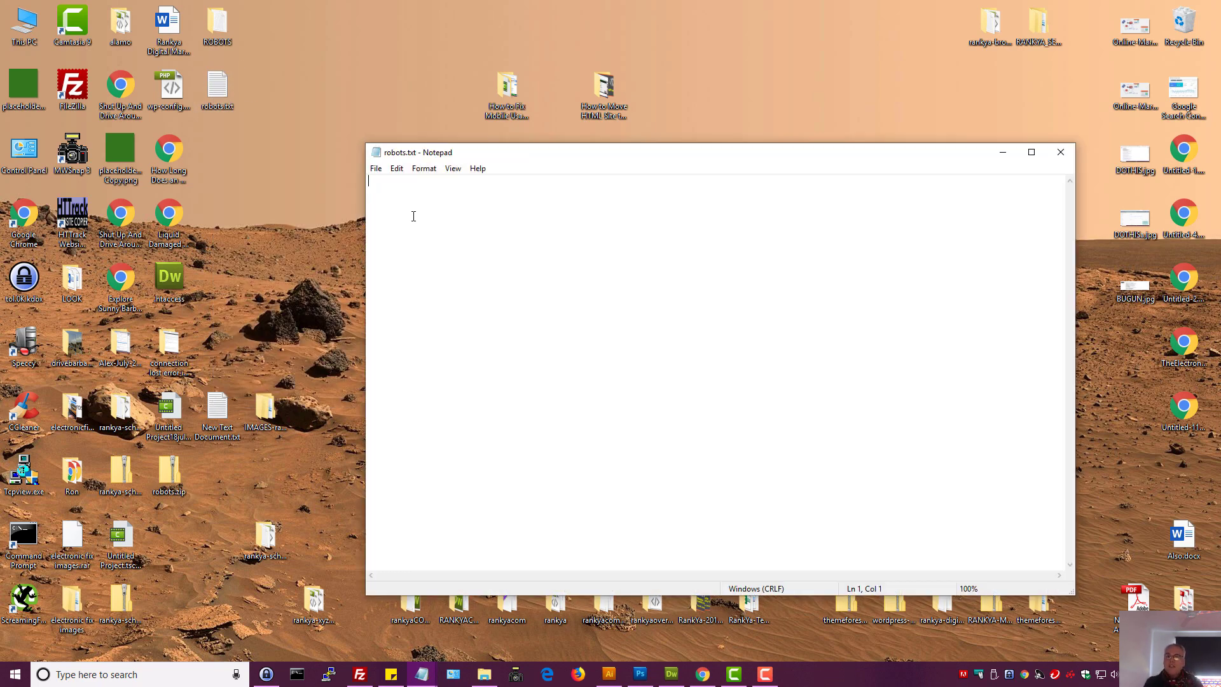
type("user")
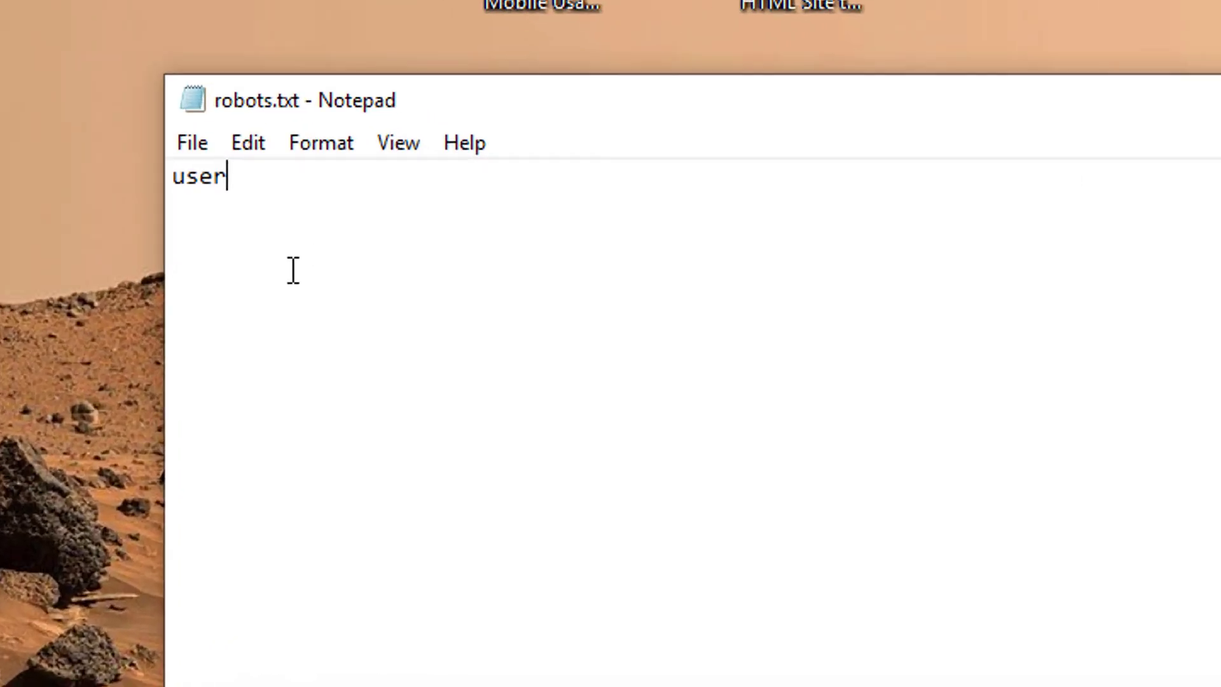
type("-agent")
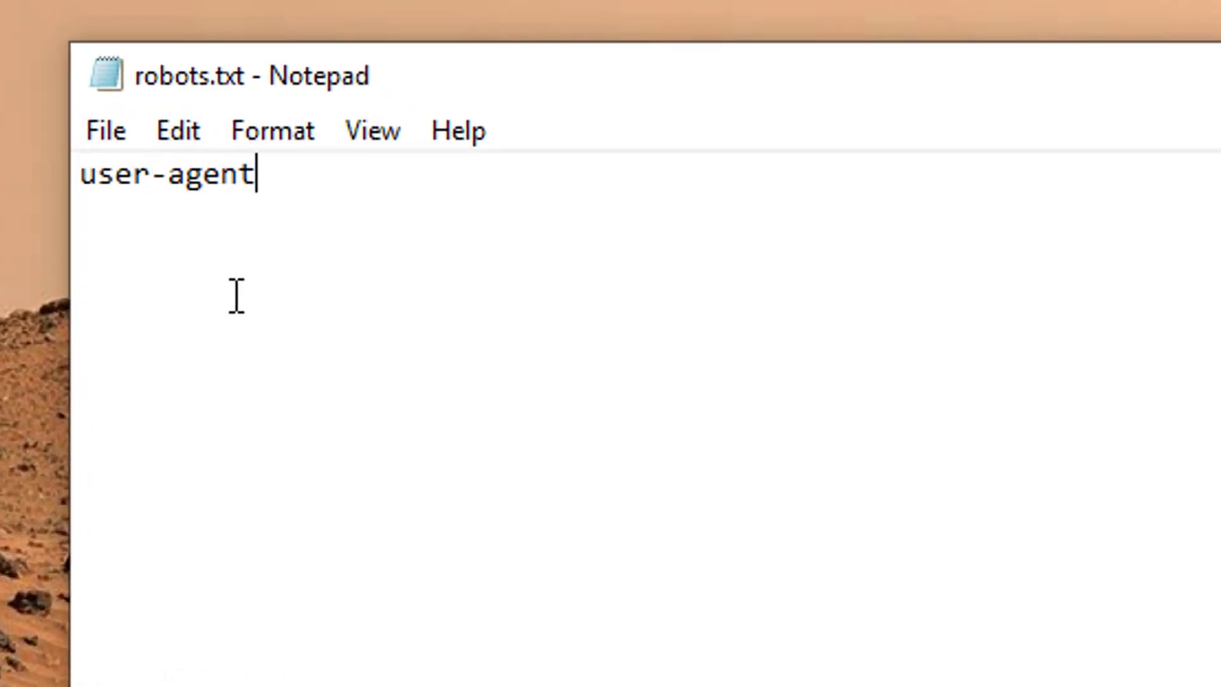
type(": *")
key("Return")
type("Di")
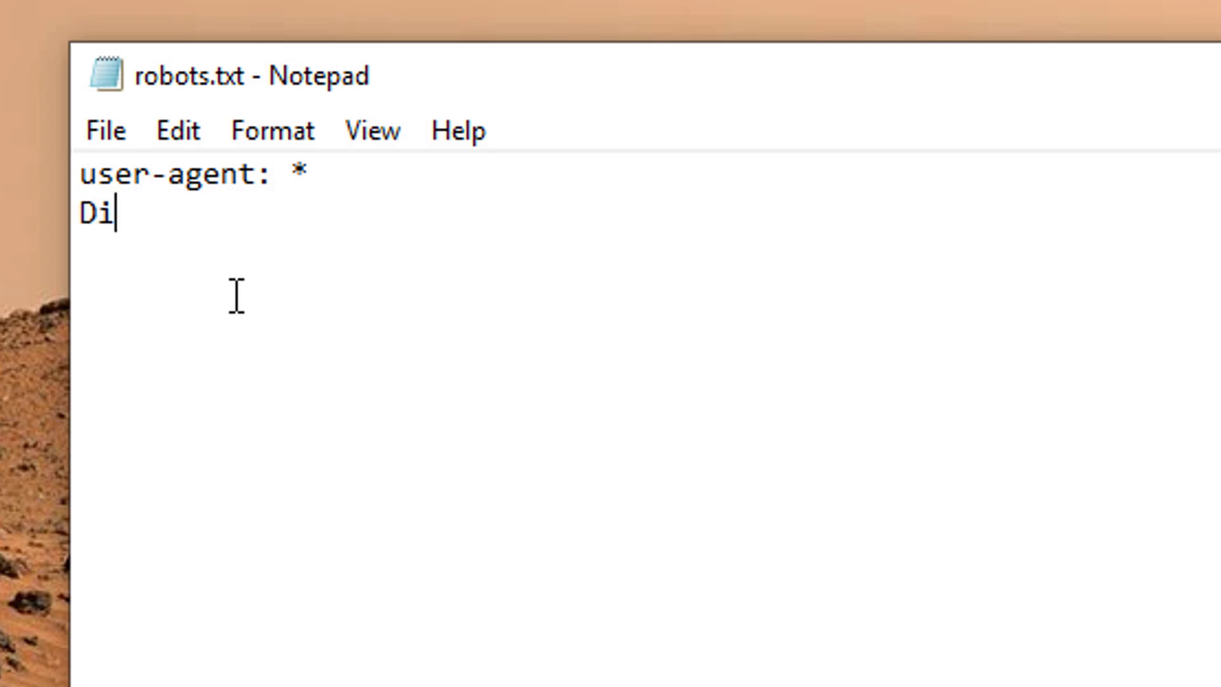
type("sal")
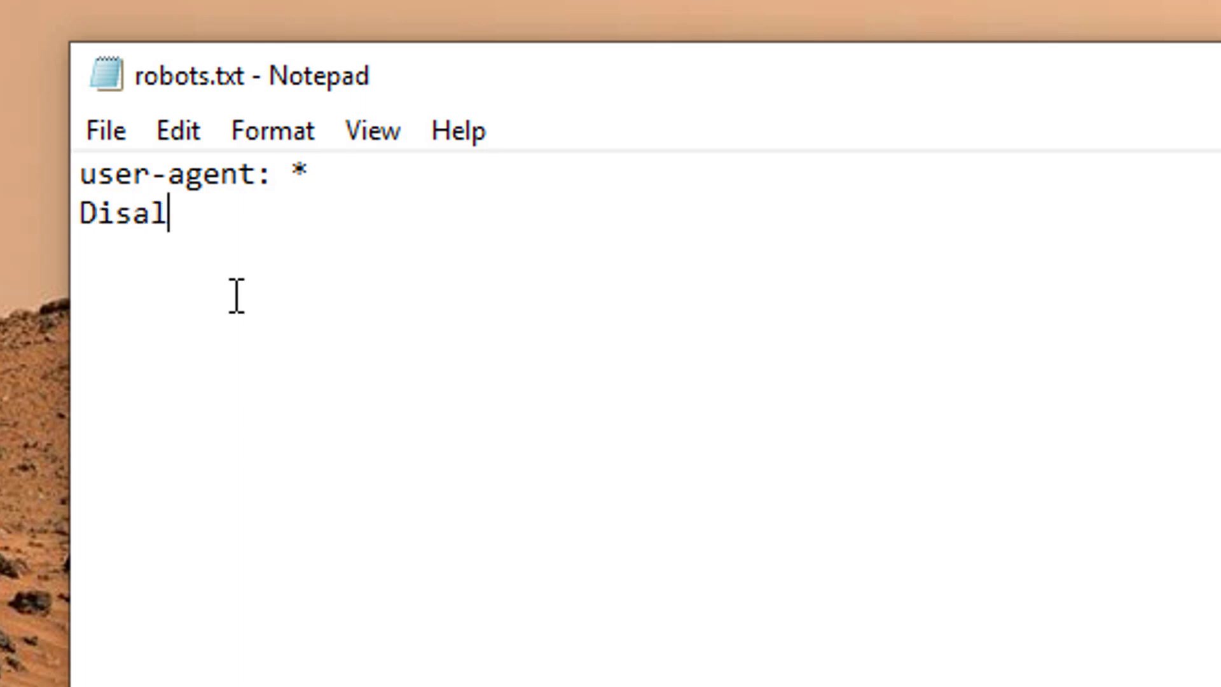
type("low:")
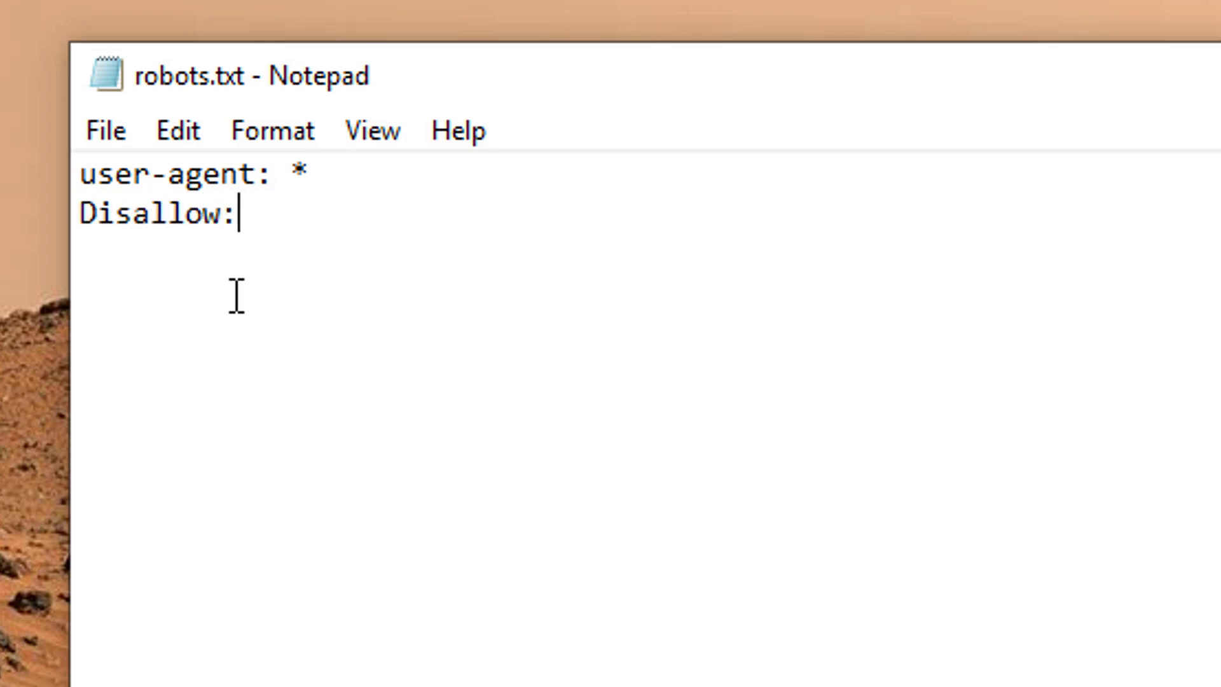
Save the file to the desktop as robots.txt with UTF-8 encoding, replacing the existing file.
left_click(116, 135)
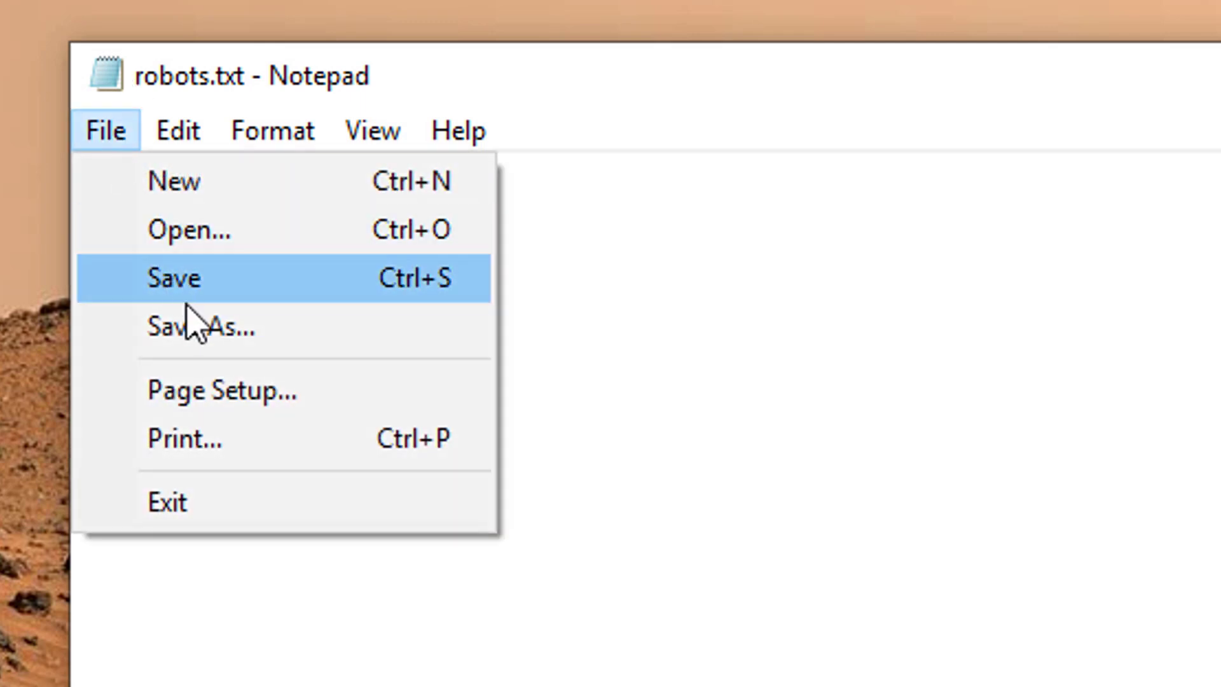
left_click(191, 324)
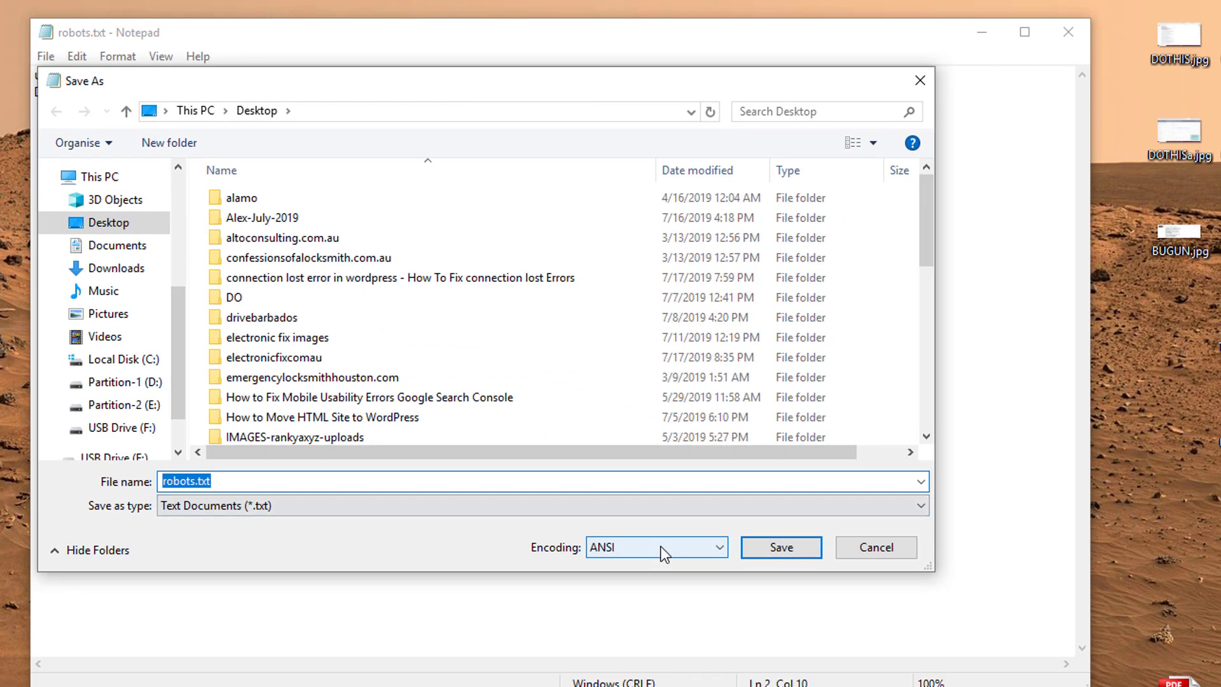
left_click(661, 547)
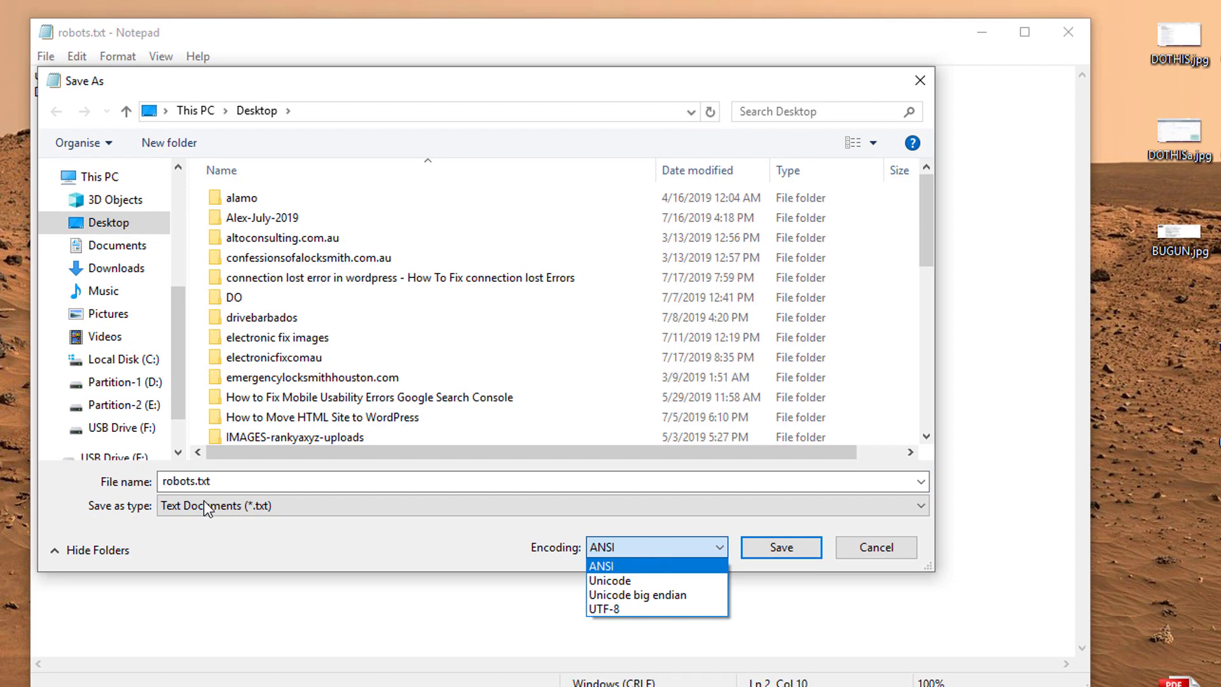
left_click(645, 609)
left_click(772, 548)
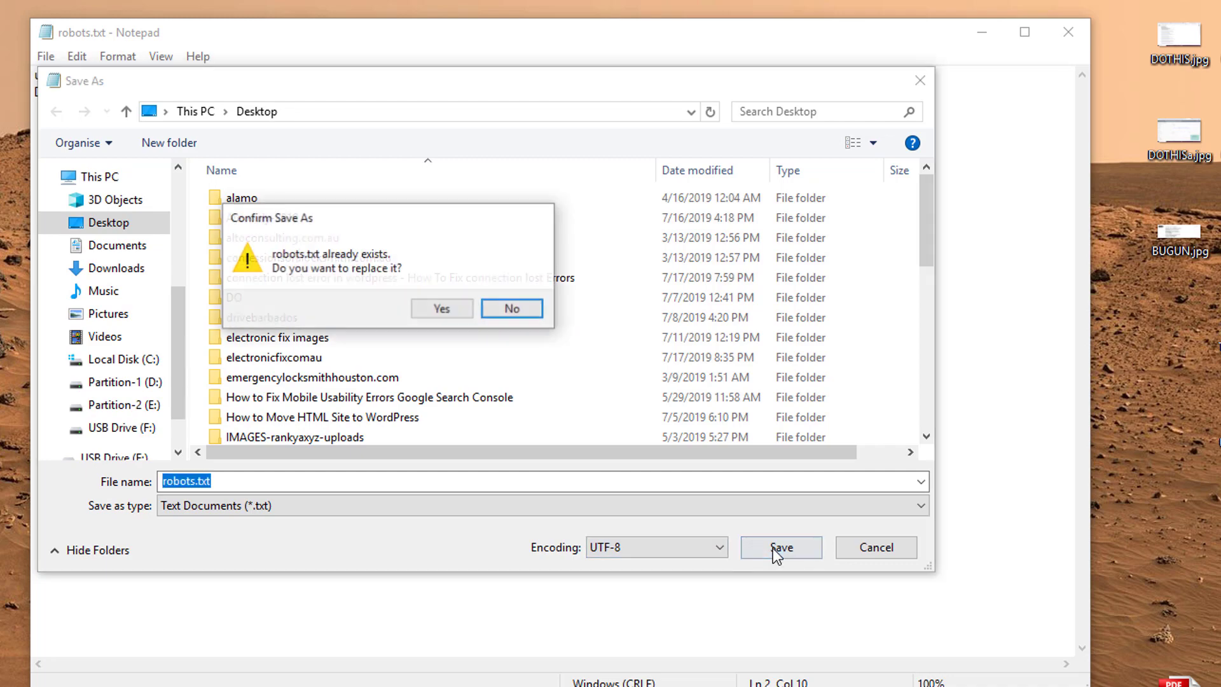
left_click(445, 311)
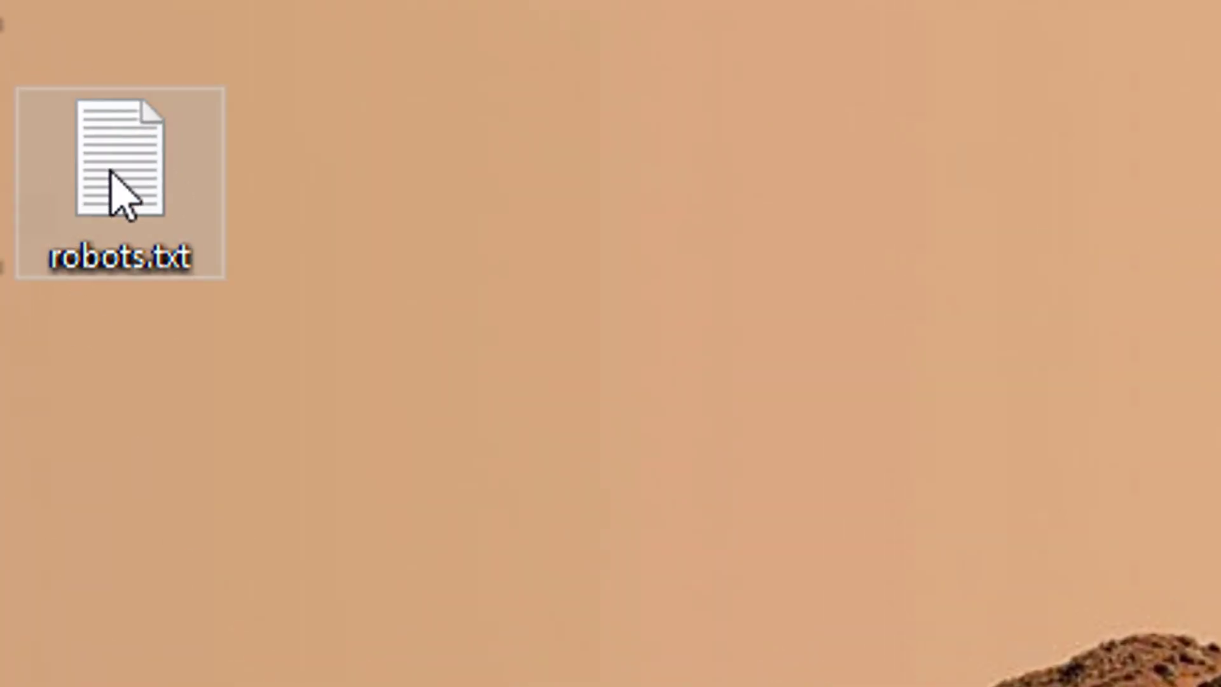
Reopen robots.txt from the desktop and examine the user-agent directive and its asterisk wildcard.
double_click(91, 171)
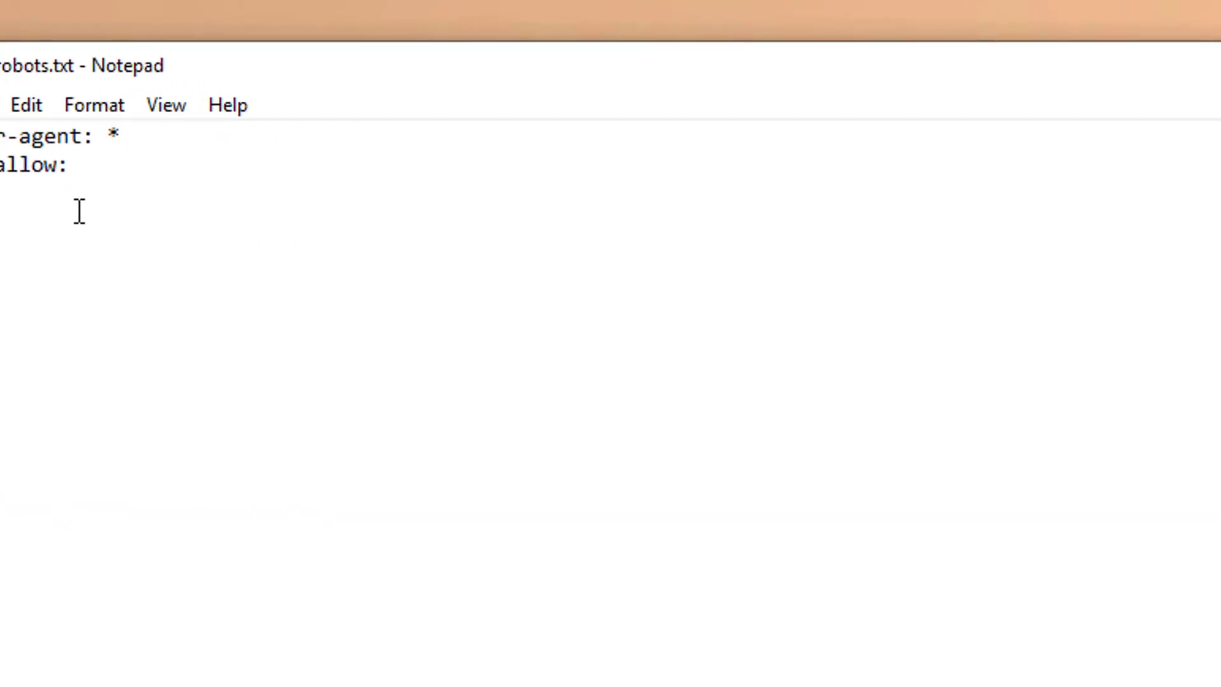
left_click_drag(79, 211, 0, 137)
left_click(116, 165)
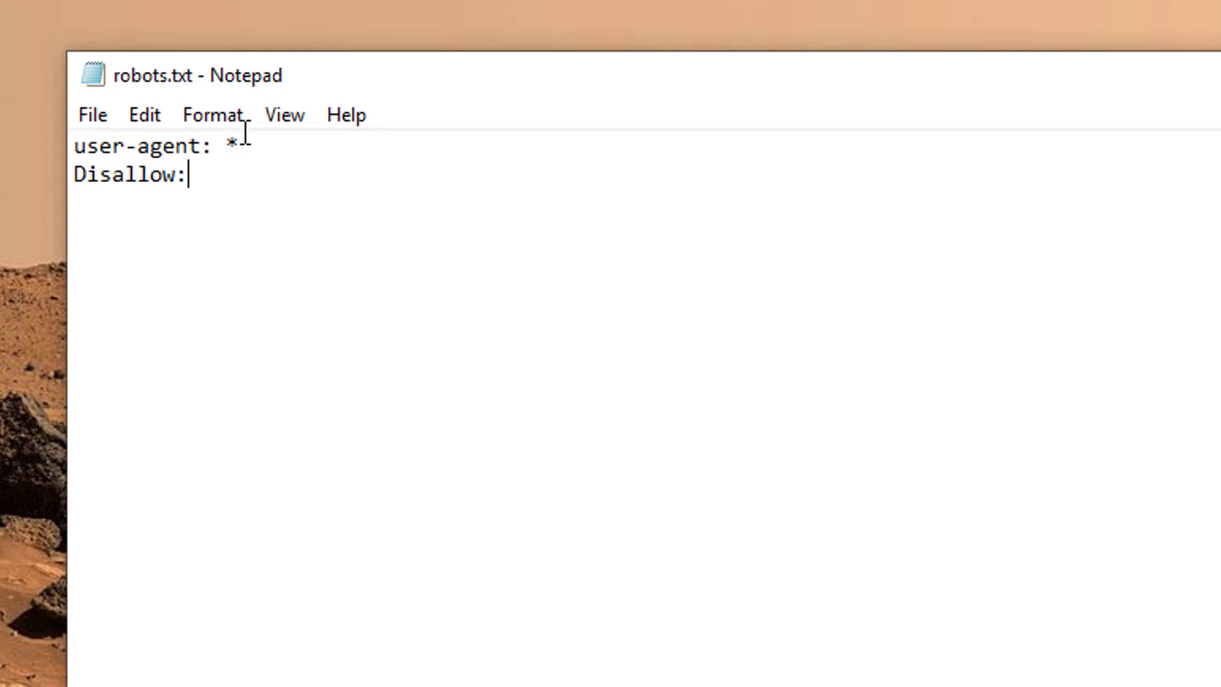
left_click_drag(258, 139, 72, 144)
left_click(229, 192)
left_click_drag(229, 147, 268, 147)
left_click(269, 180)
left_click_drag(256, 147, 40, 153)
left_click(210, 187)
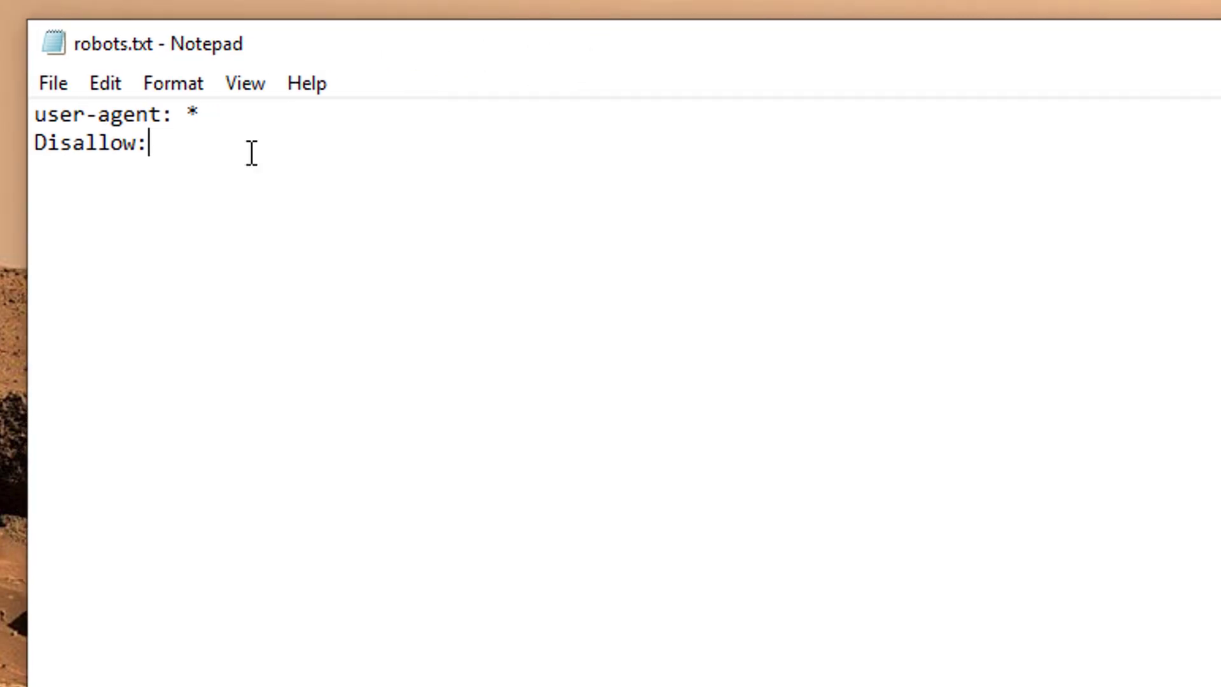
left_click_drag(308, 120, 328, 118)
left_click(256, 137)
left_click_drag(186, 115, 210, 117)
left_click_drag(212, 117, 11, 112)
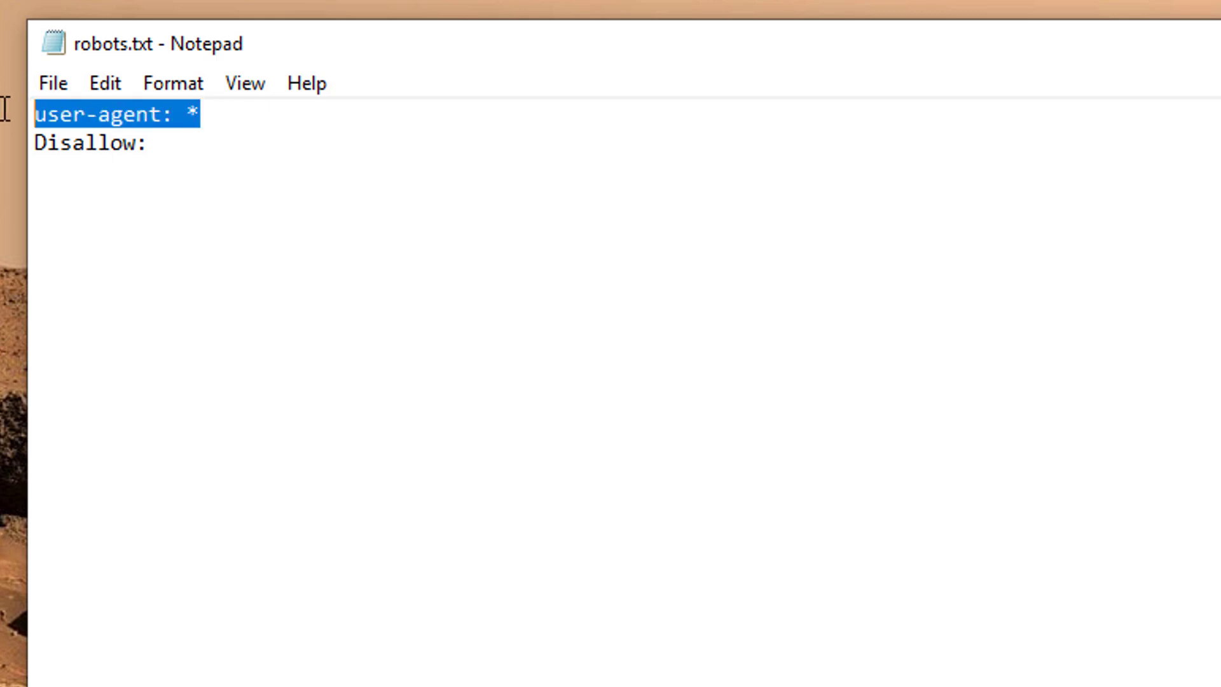
left_click(151, 116)
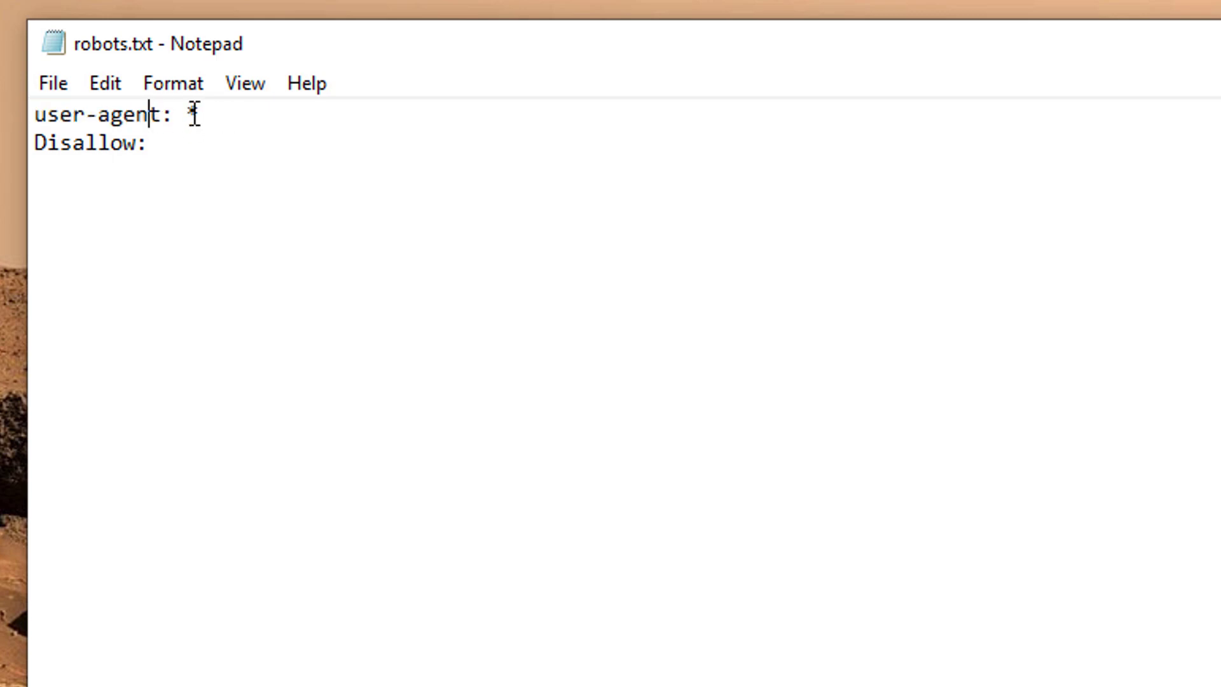
left_click(178, 115)
left_click(204, 113, "shift")
left_click(244, 112)
Examine the Disallow directive and the empty value after its colon.
left_click(159, 141)
left_click(36, 140, "shift")
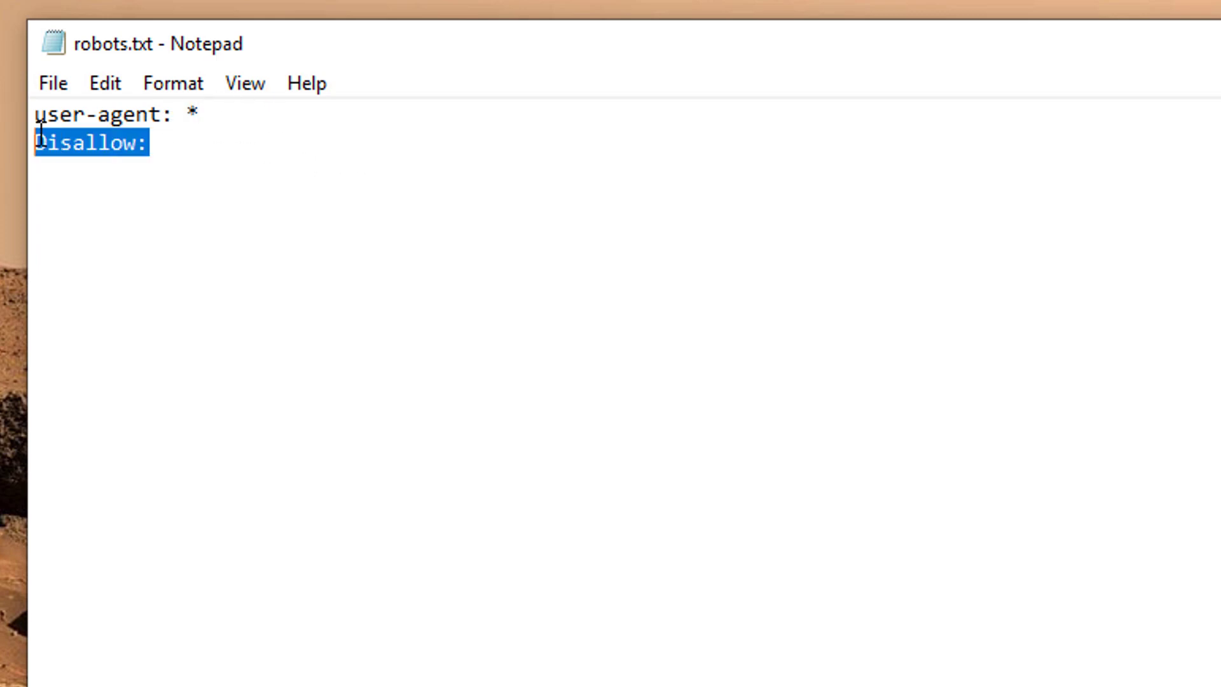
left_click(159, 141)
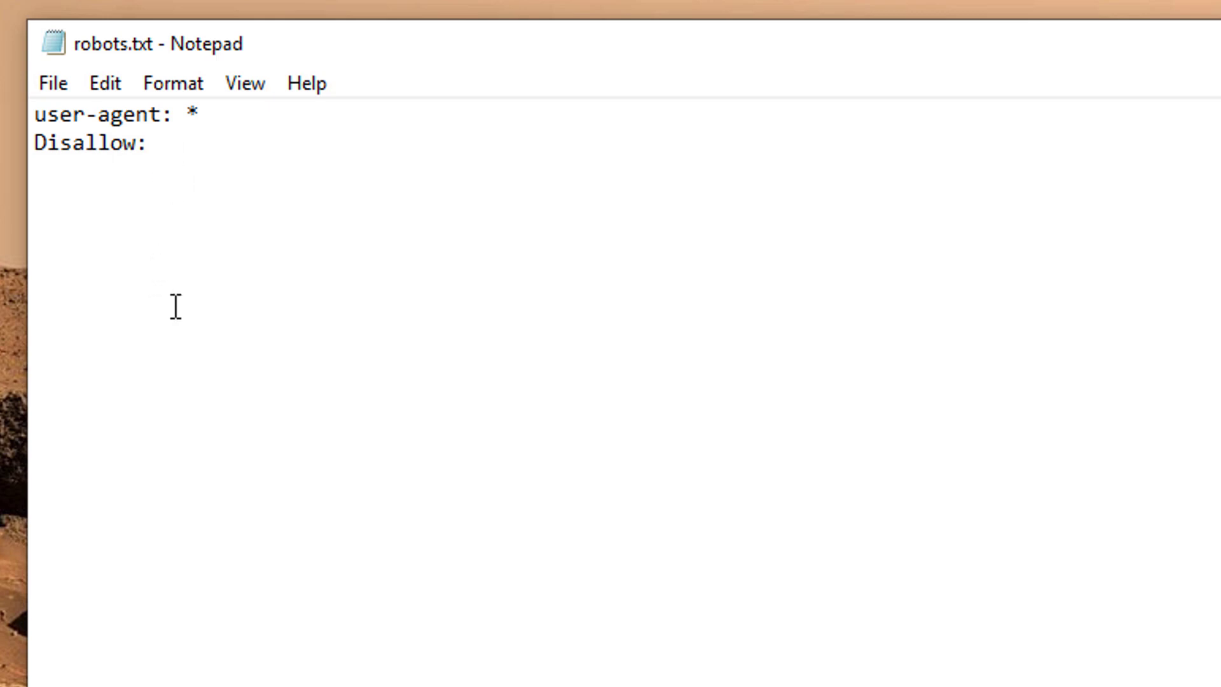
left_click(197, 141)
double_click(100, 135)
left_click(159, 153)
double_click(164, 140)
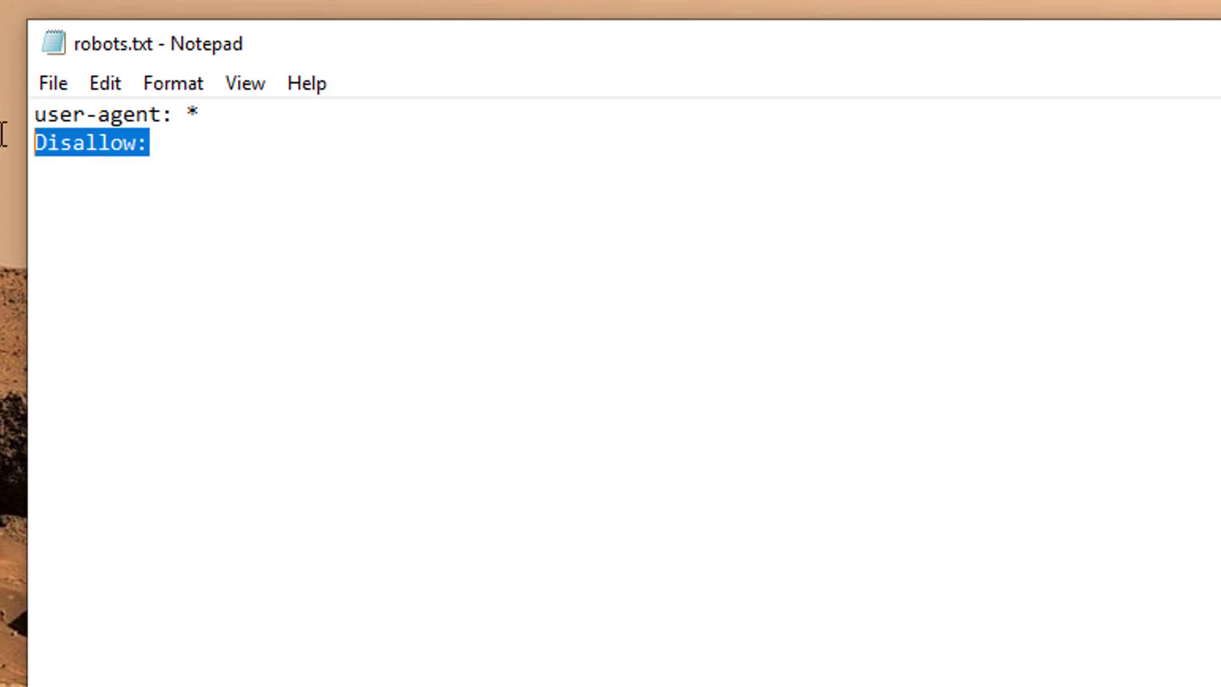
left_click(166, 140)
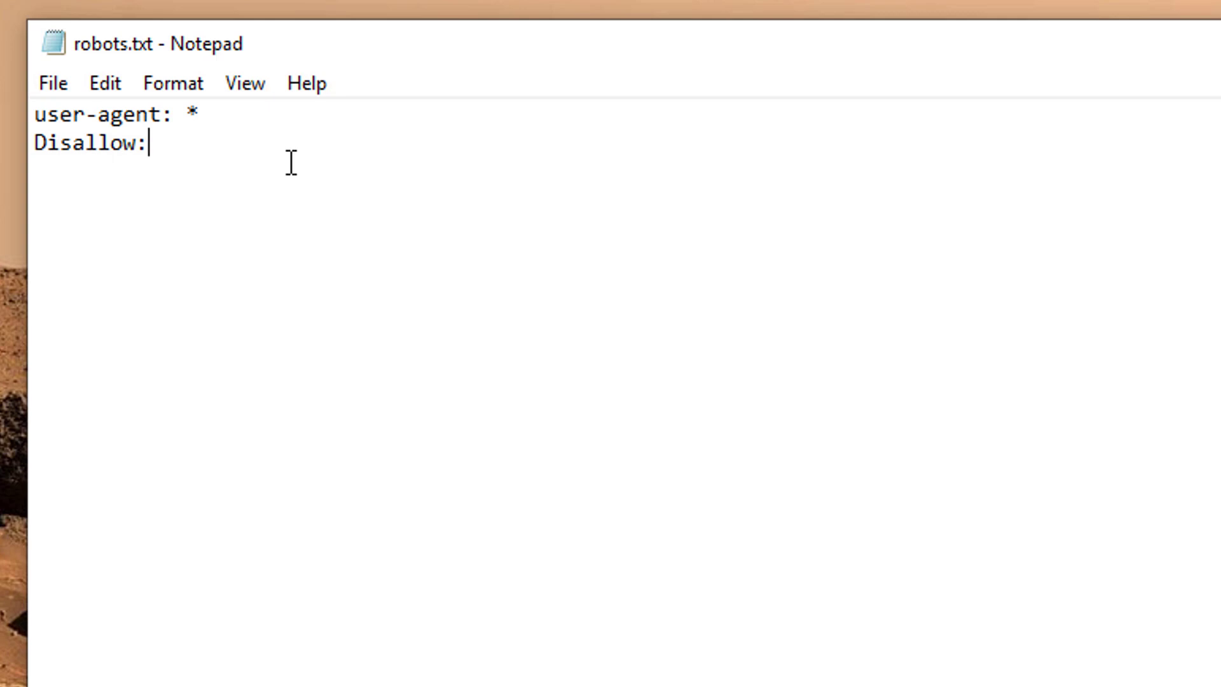
Close robots.txt in Notepad, saving the changes.
key("ctrl+a")
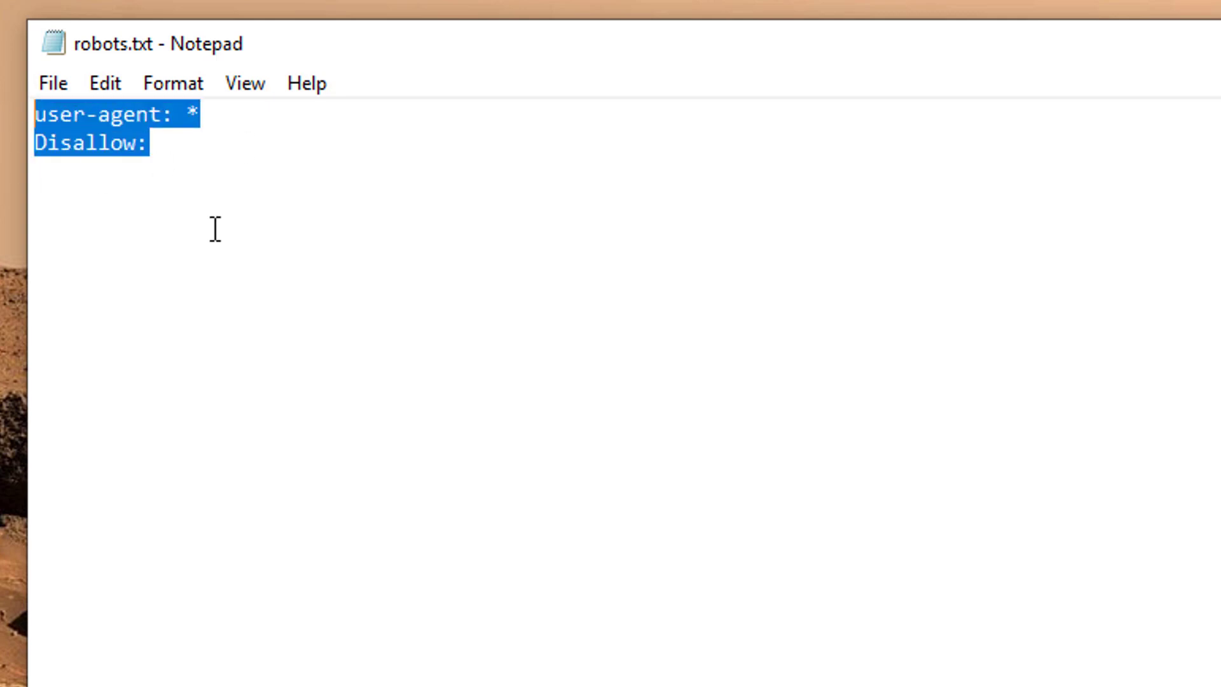
left_click(291, 234)
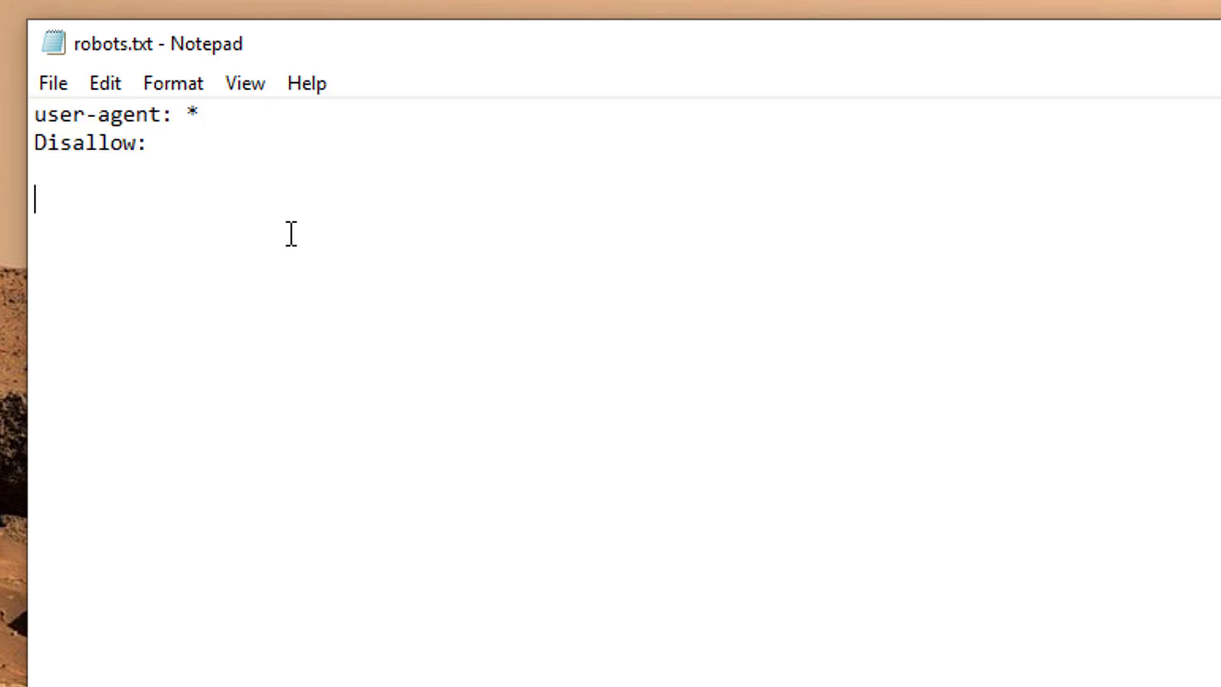
left_click(190, 142)
key("alt+F4")
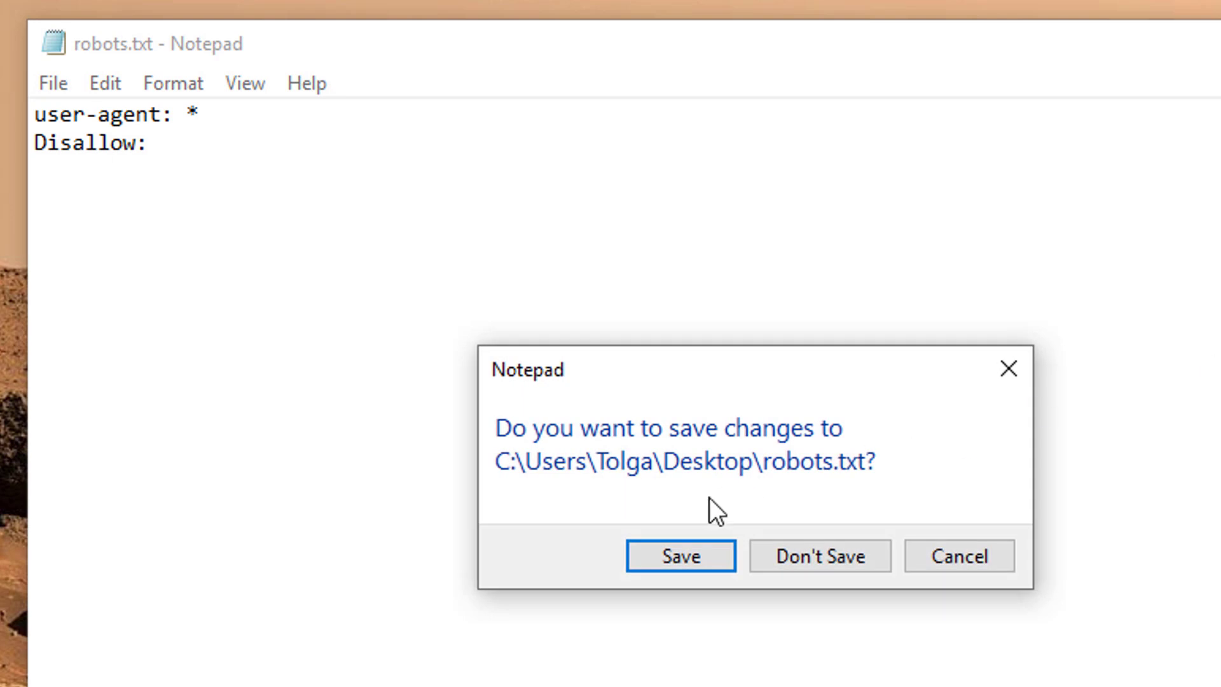
left_click(668, 547)
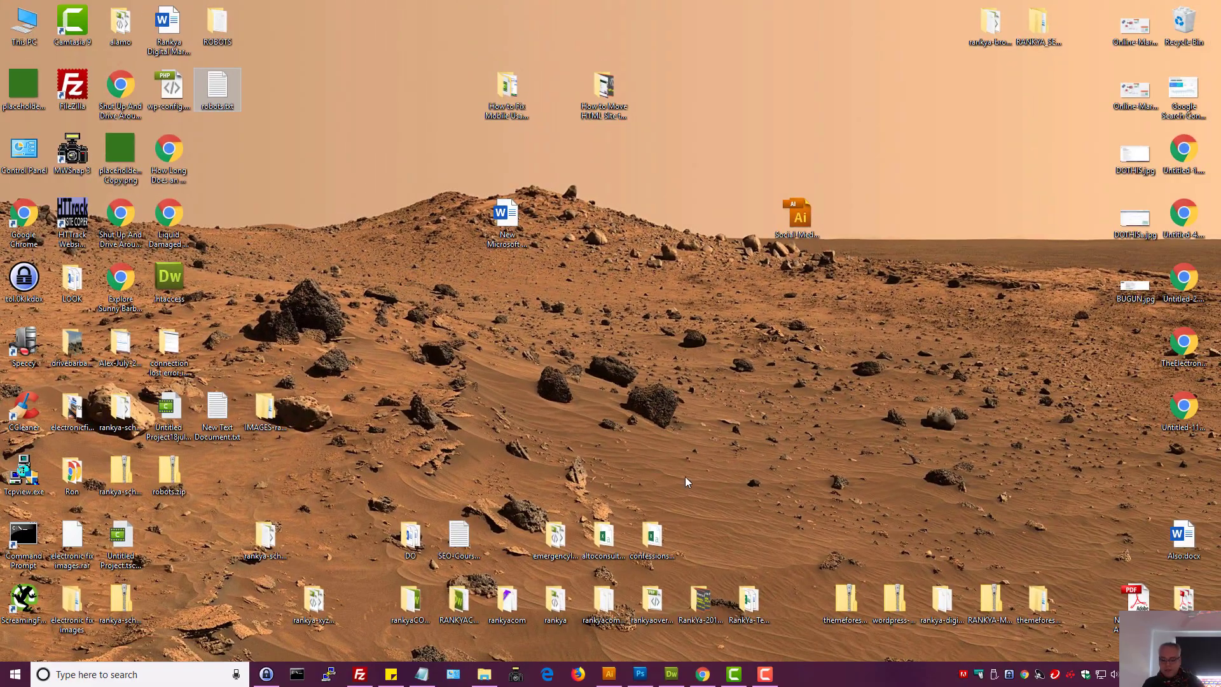
Switch to Chrome and review the WordPress robots.txt article from its introduction to the file location section.
left_click(702, 675)
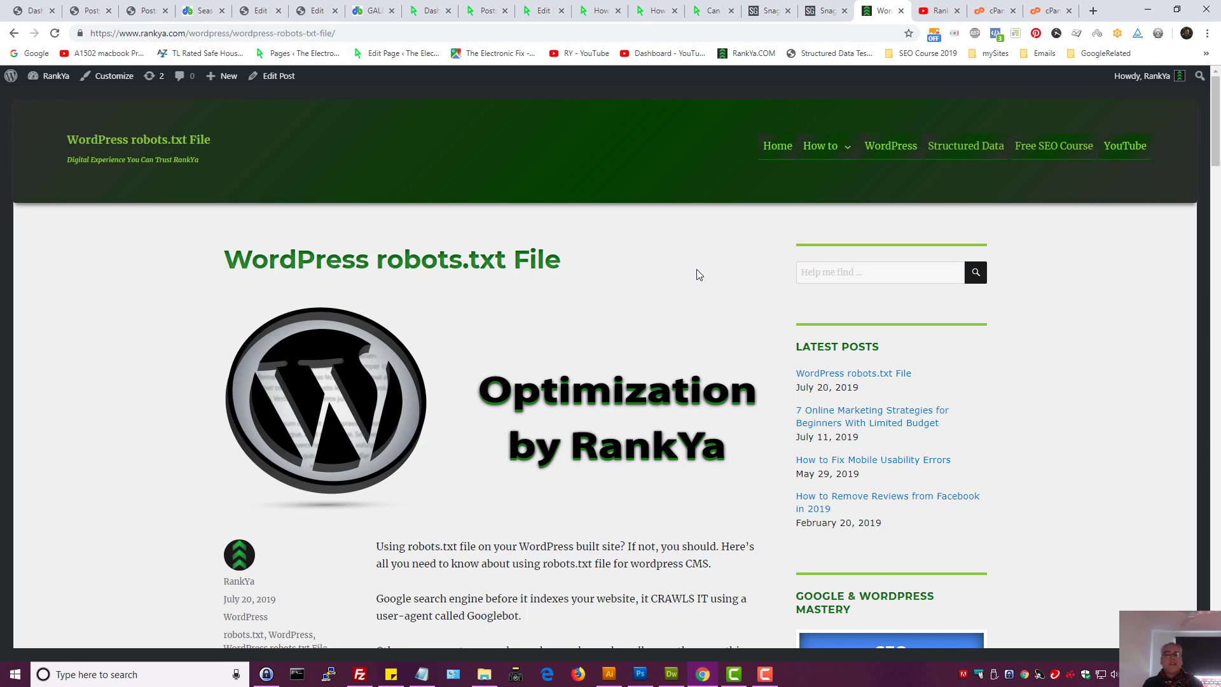
scroll(578, 341, "down", 6)
scroll(471, 227, "up", 5)
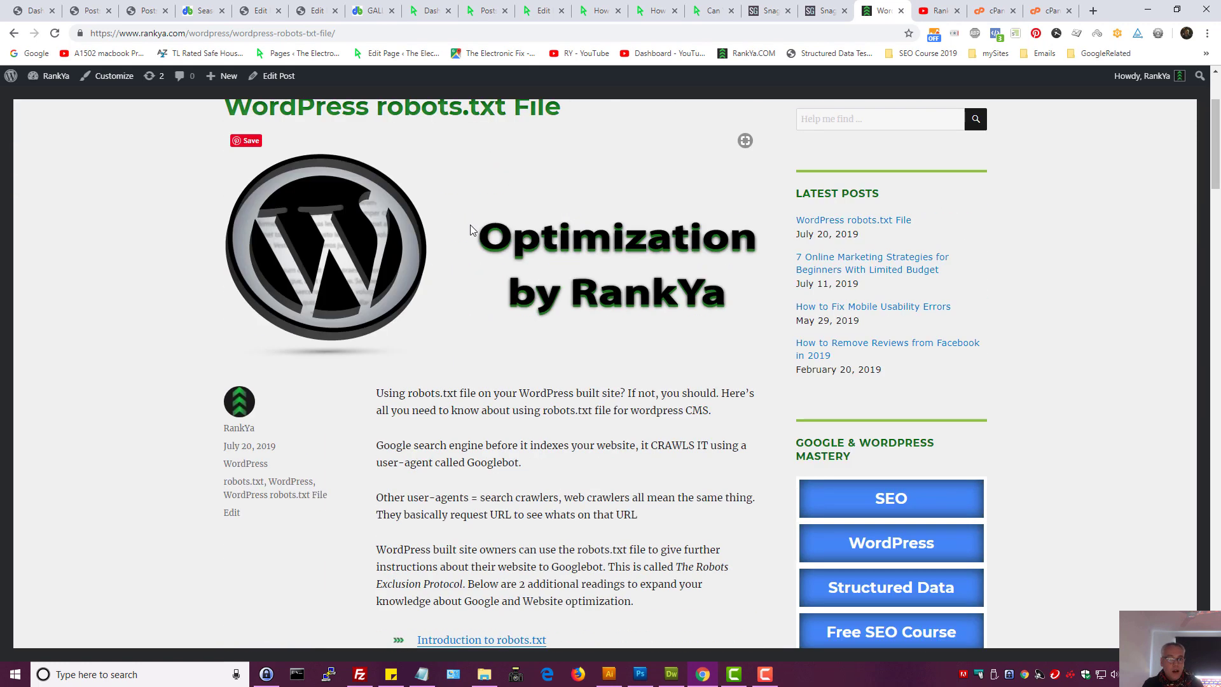
left_click(279, 35)
scroll(601, 345, "down", 9)
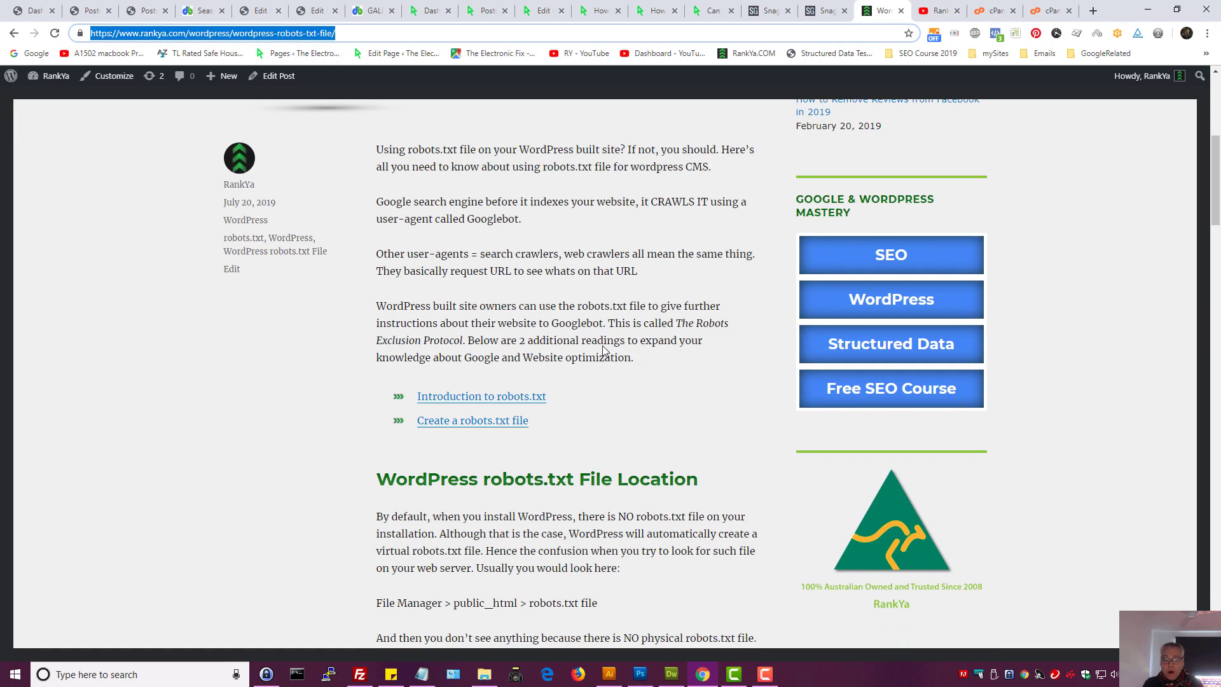
Examine robots.txt File Example 1 in the article and the instructions for creating and uploading the file.
scroll(601, 346, "down", 6)
scroll(602, 345, "up", 4)
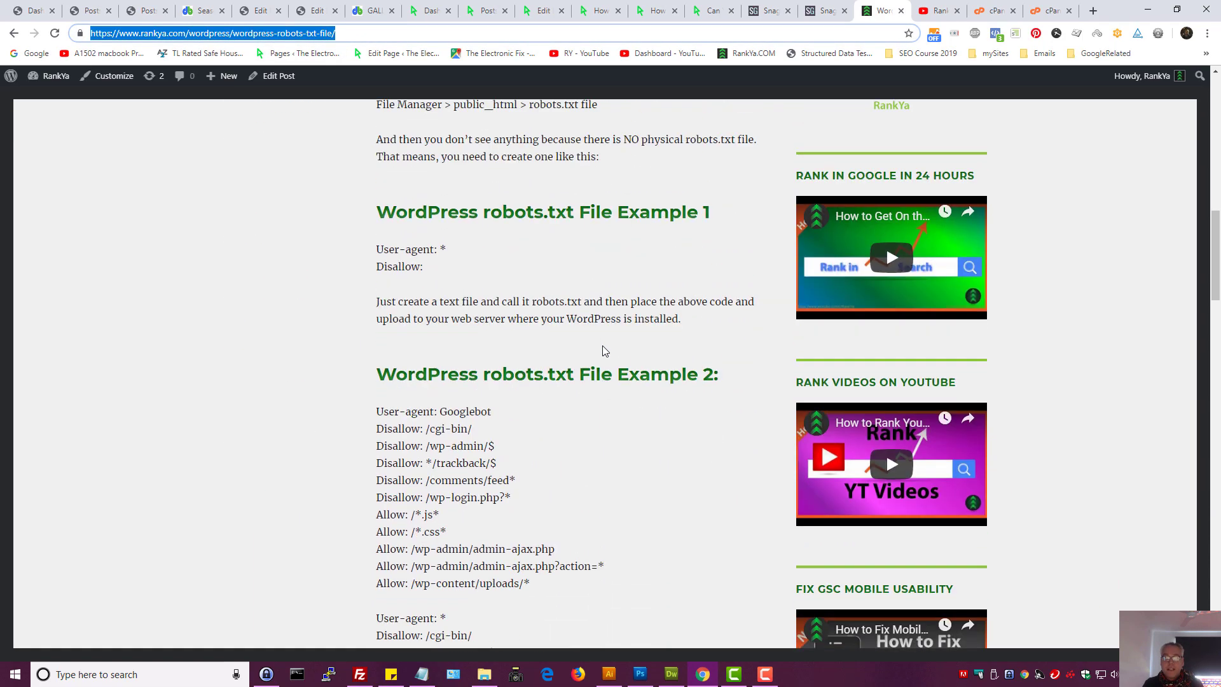
double_click(563, 344)
left_click(587, 395)
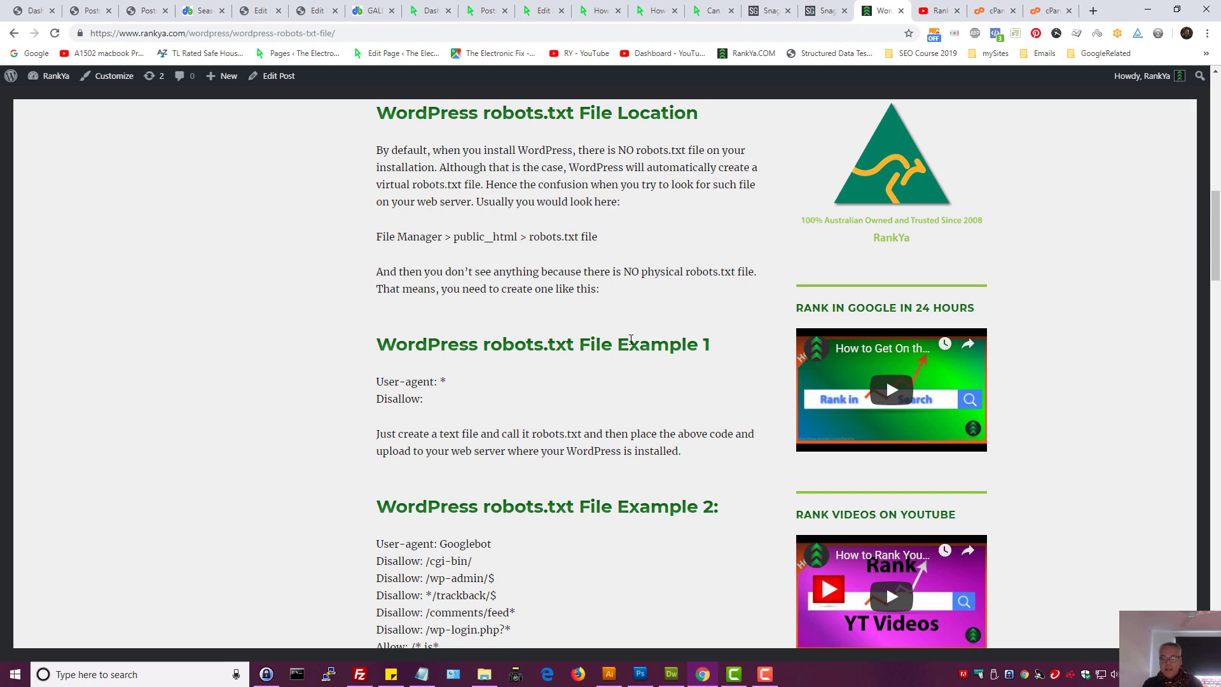
double_click(631, 339)
mouse_move(453, 400)
left_mouse_down()
mouse_move(331, 385)
mouse_move(385, 376)
mouse_move(449, 401)
mouse_move(362, 384)
mouse_move(451, 400)
left_mouse_up()
scroll(498, 402, "down", 2)
triple_click(544, 376)
left_click(544, 428)
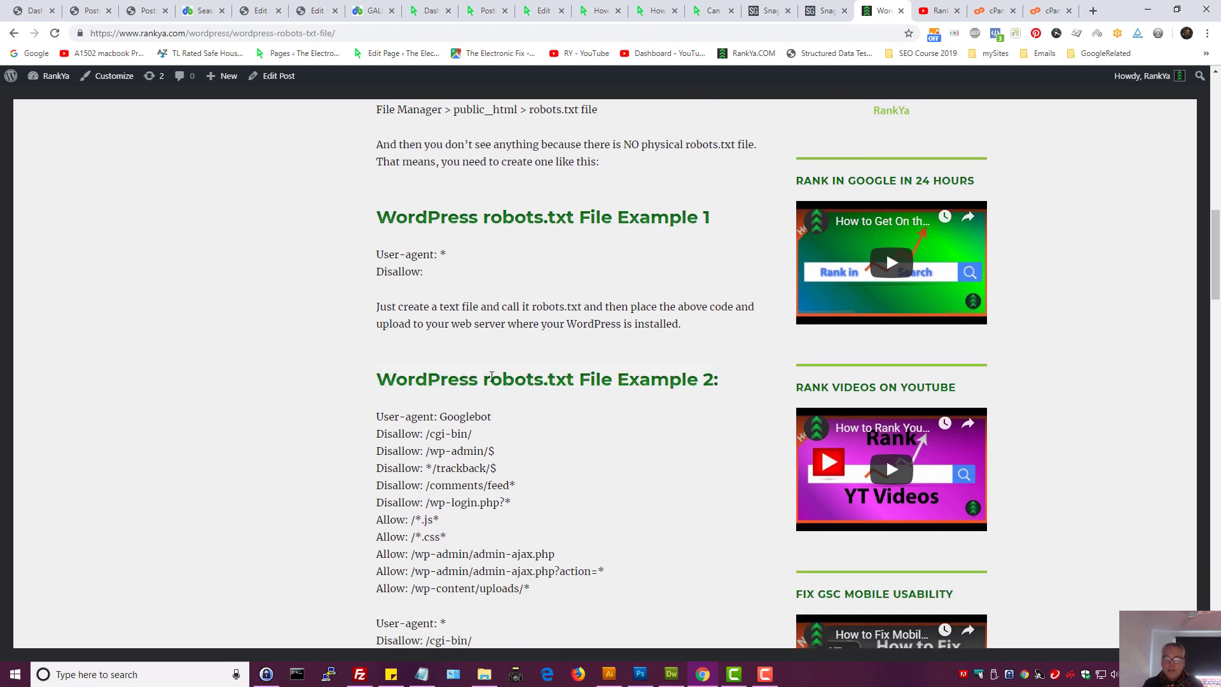
Examine robots.txt File Example 2, including its Googlebot and wildcard user-agent rules and the commented sitemap lines.
left_click_drag(483, 377, 668, 379)
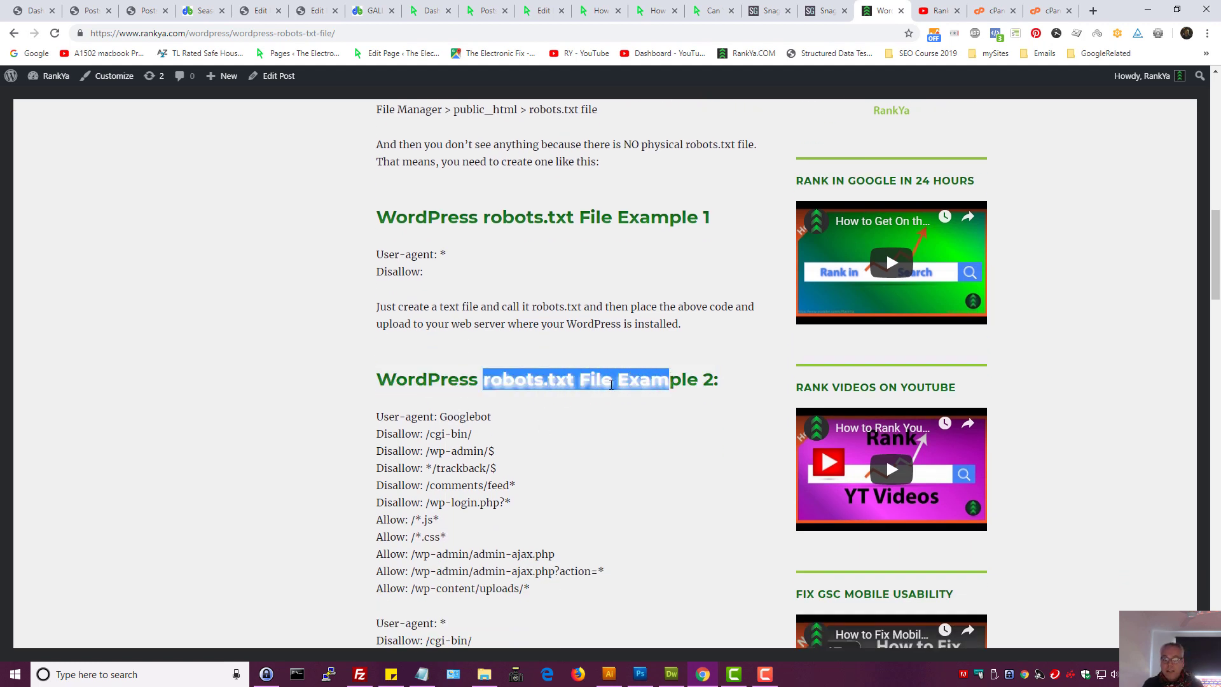
triple_click(554, 385)
left_click(553, 387)
scroll(641, 281, "down", 2)
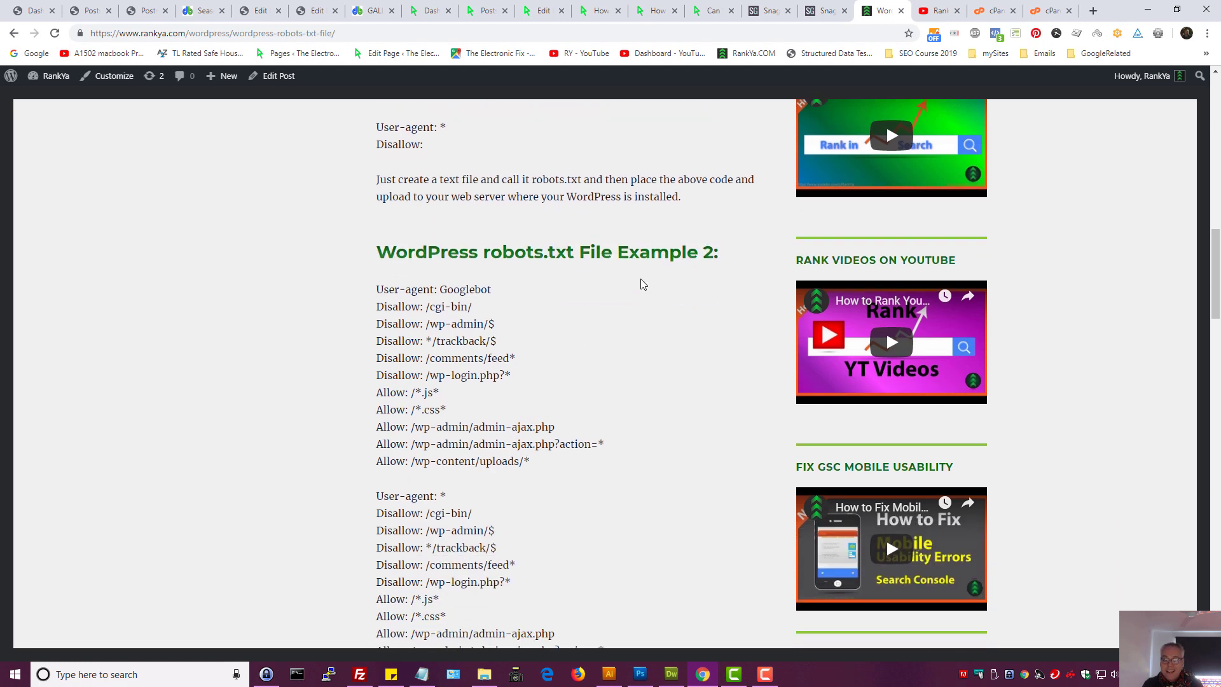
left_click_drag(613, 253, 713, 252)
left_click(615, 331)
scroll(597, 409, "down", 2)
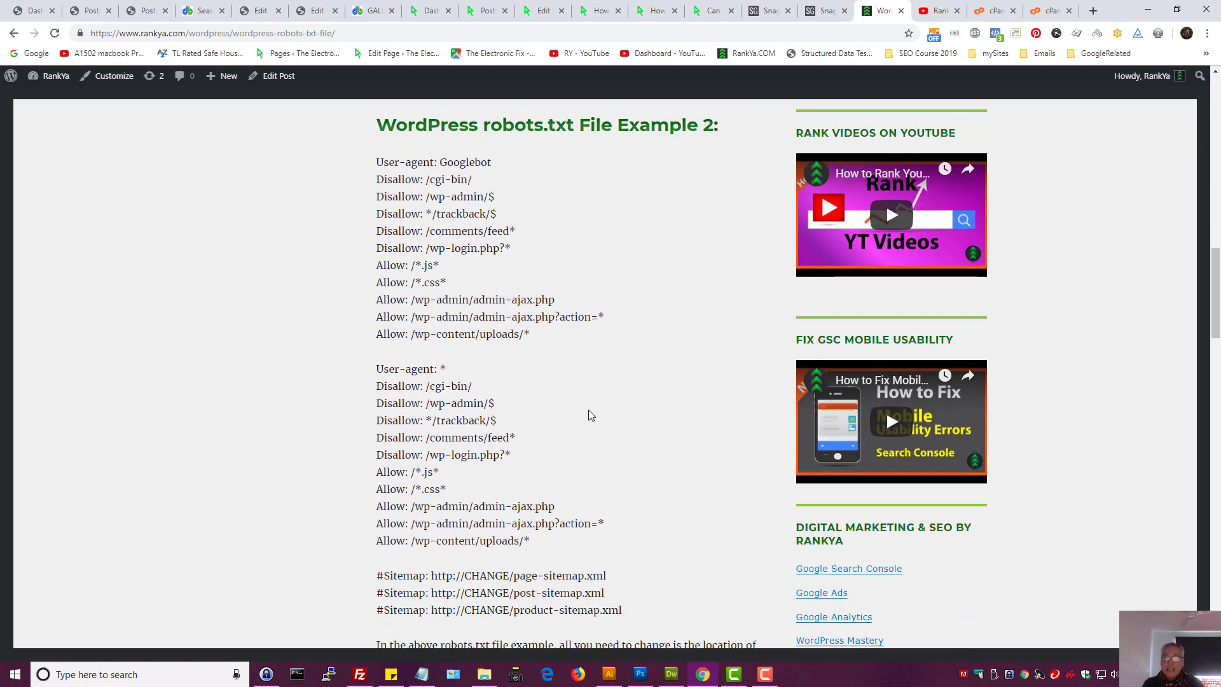
scroll(592, 401, "down", 5)
scroll(572, 401, "up", 5)
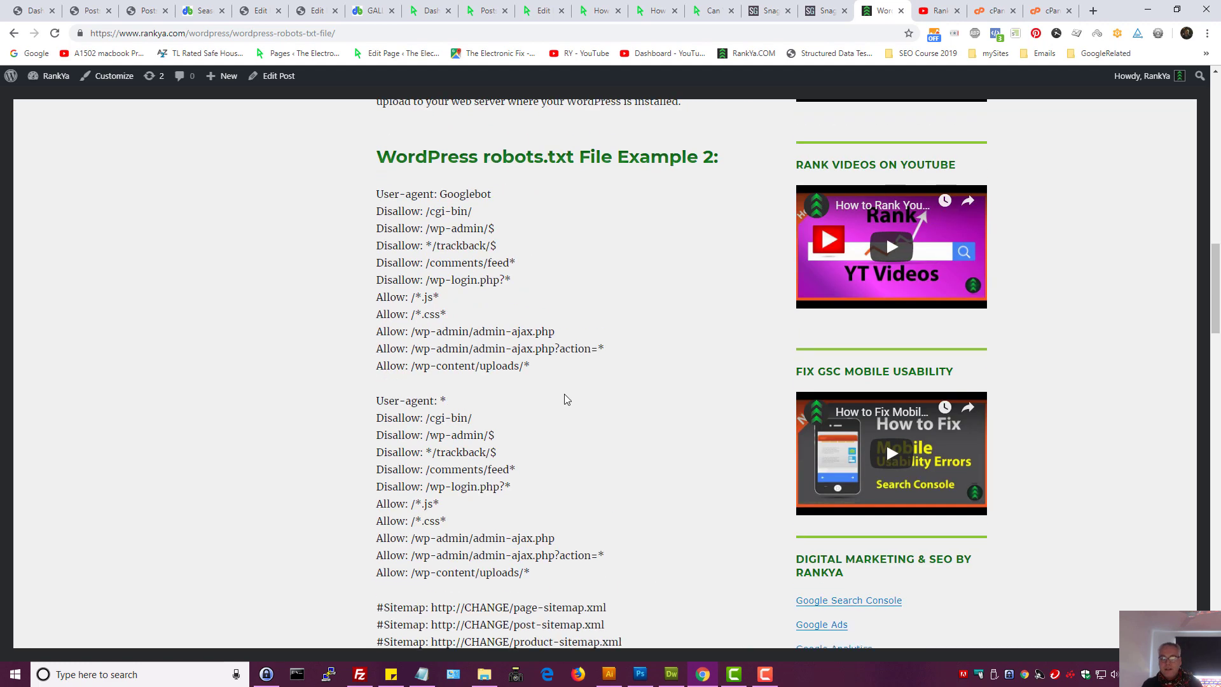
Download the article's robots.txt example archive and show robots.zip in its download folder.
scroll(572, 401, "down", 5)
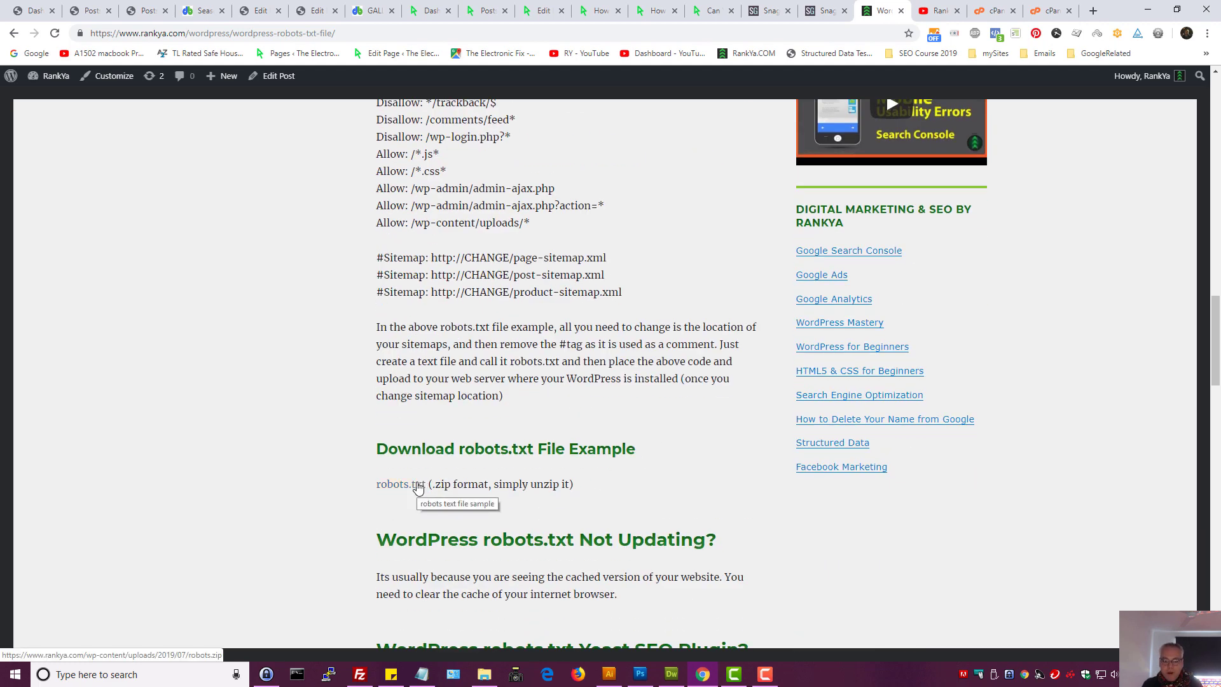
left_click(417, 487)
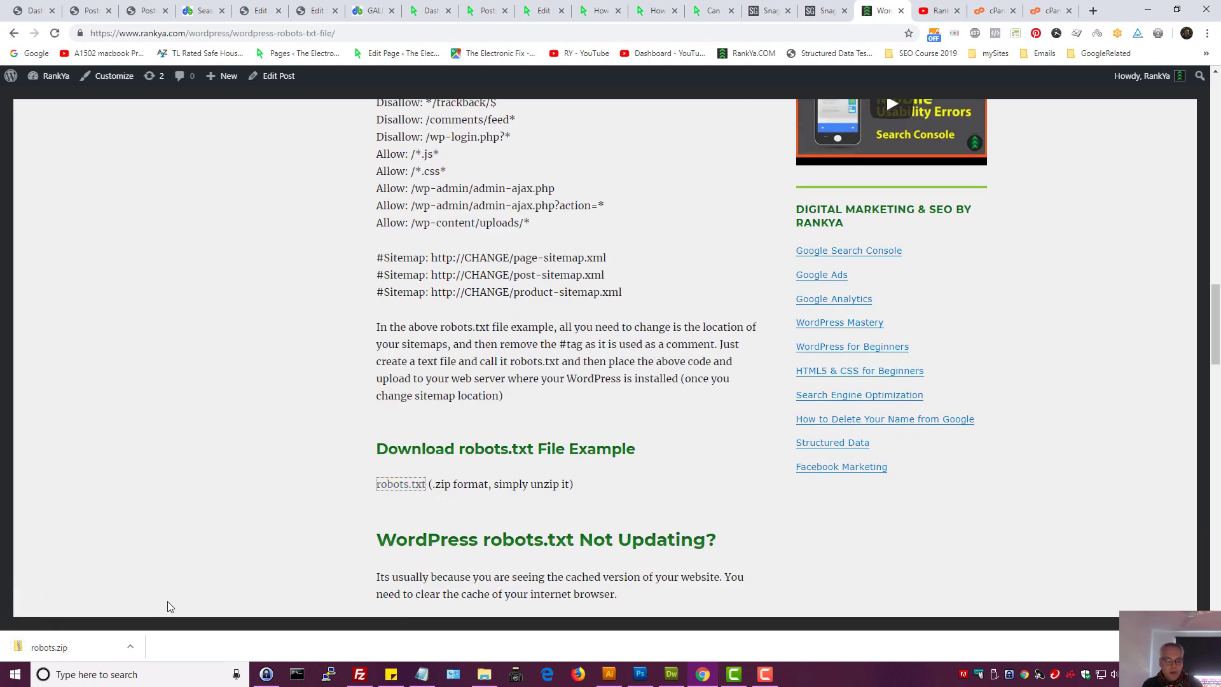
left_click(133, 649)
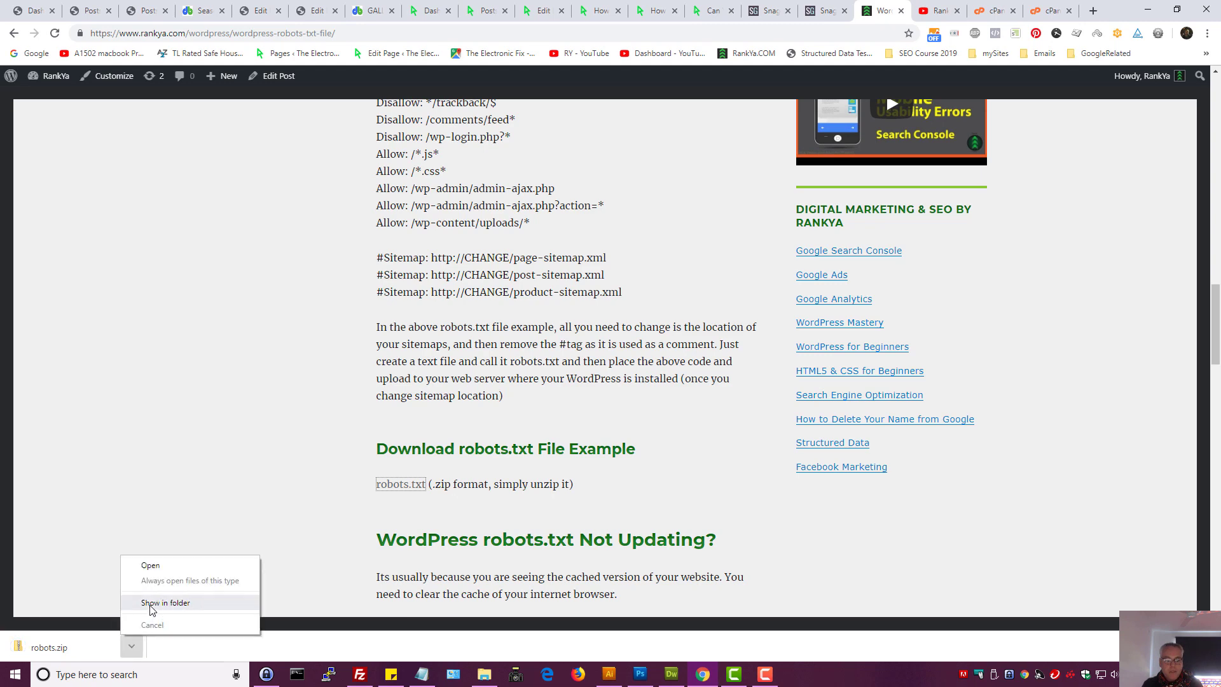
left_click(159, 601)
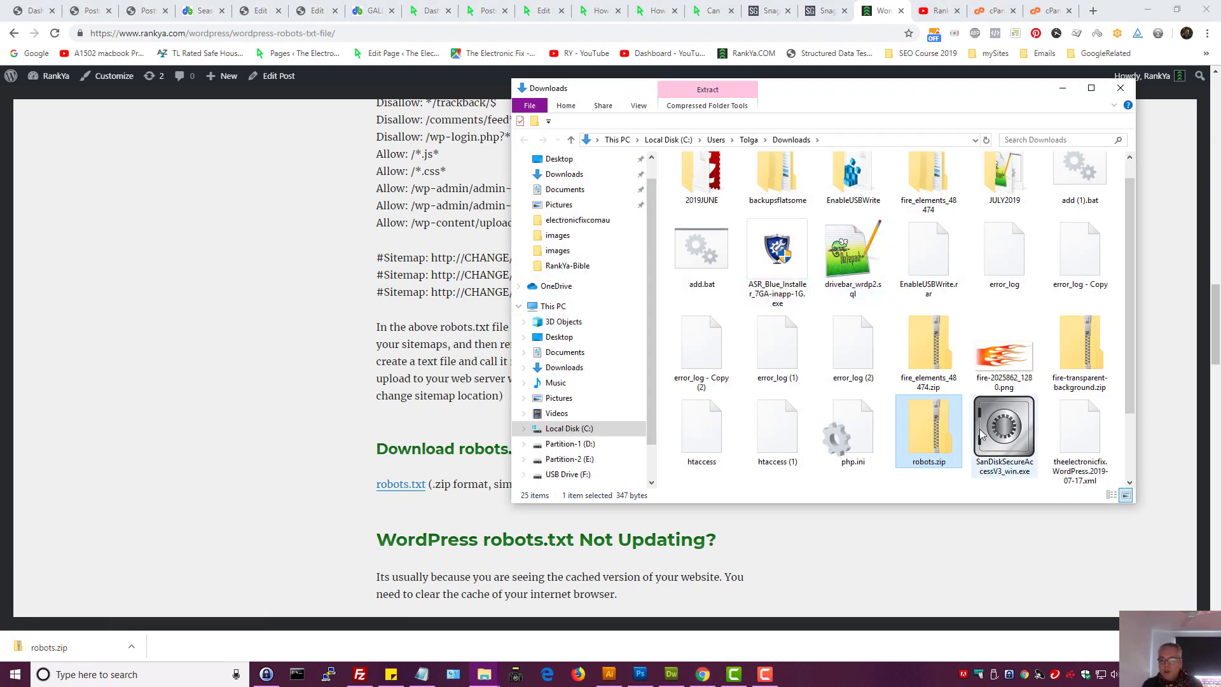
Extract robots.zip with 7-Zip into a robots folder and open the extracted robots.txt.
right_click(940, 434)
mouse_move(983, 219)
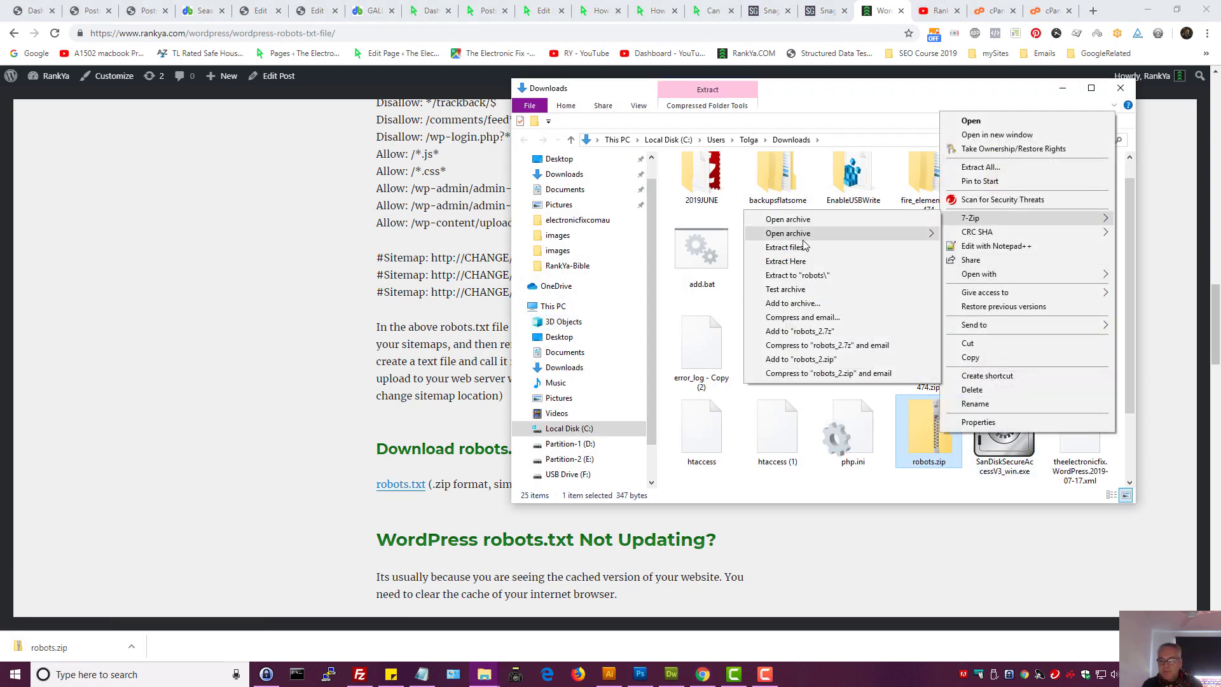
left_click(806, 276)
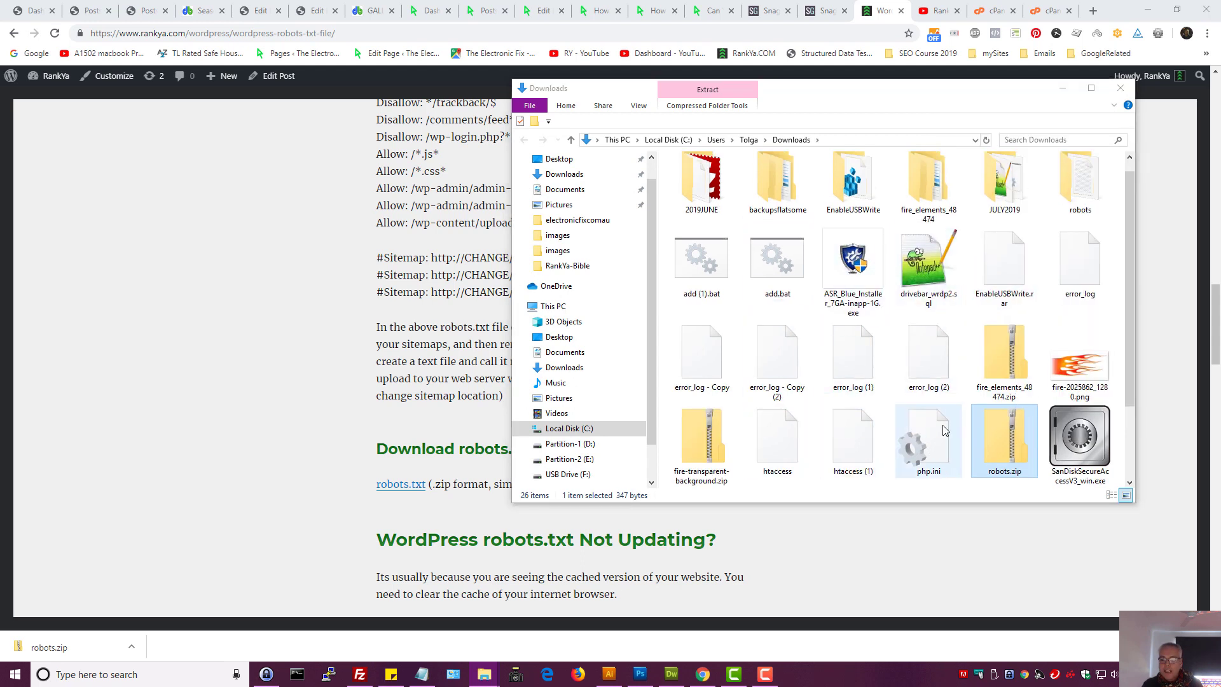
left_click(1086, 194)
double_click(1085, 194)
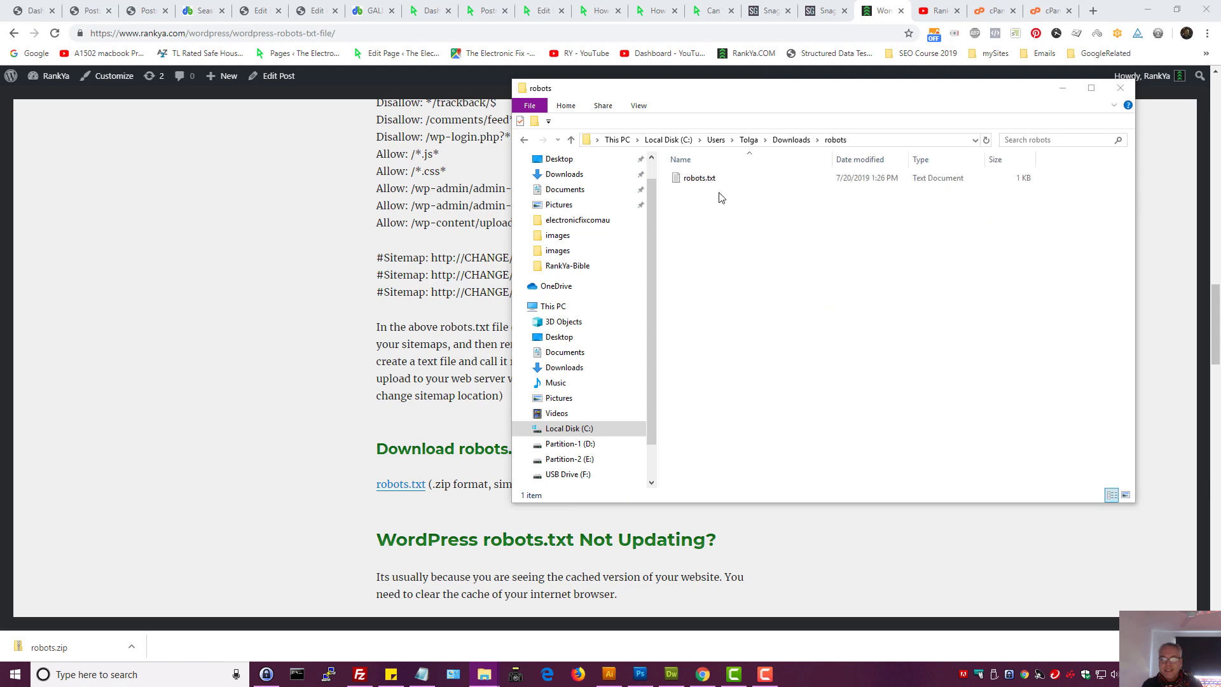
double_click(706, 184)
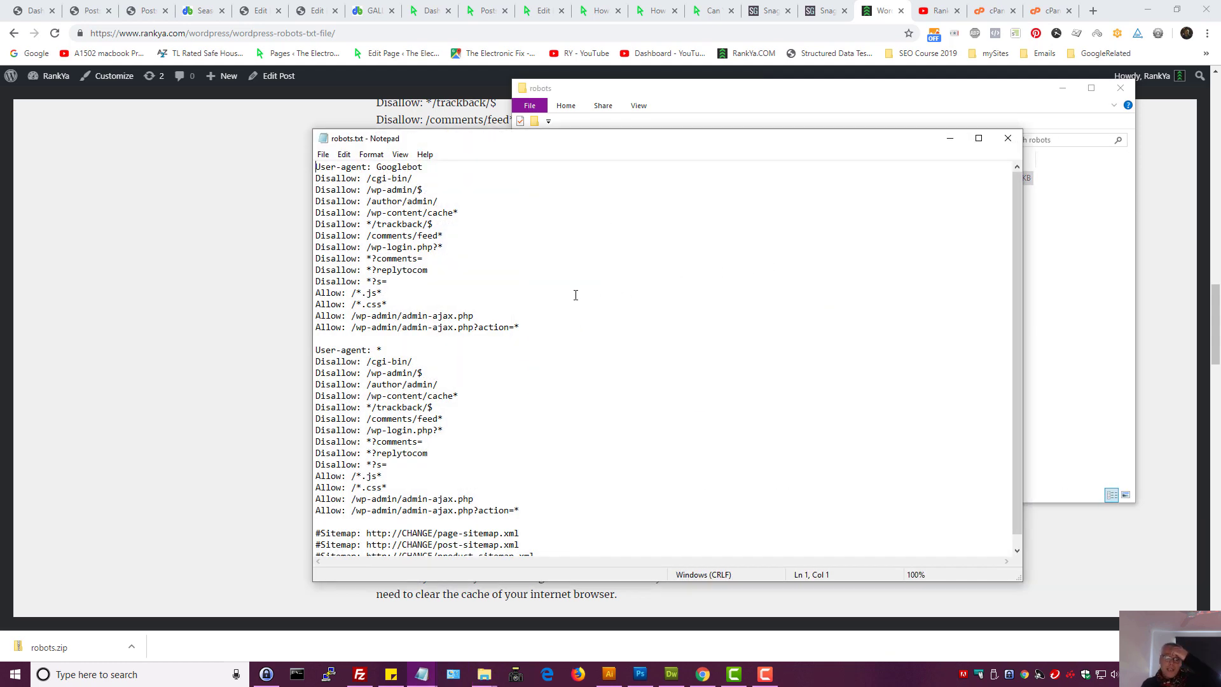
Examine the commented sitemap lines at the end of the downloaded robots.txt, especially the page-sitemap.xml URL.
scroll(576, 295, "down", 1)
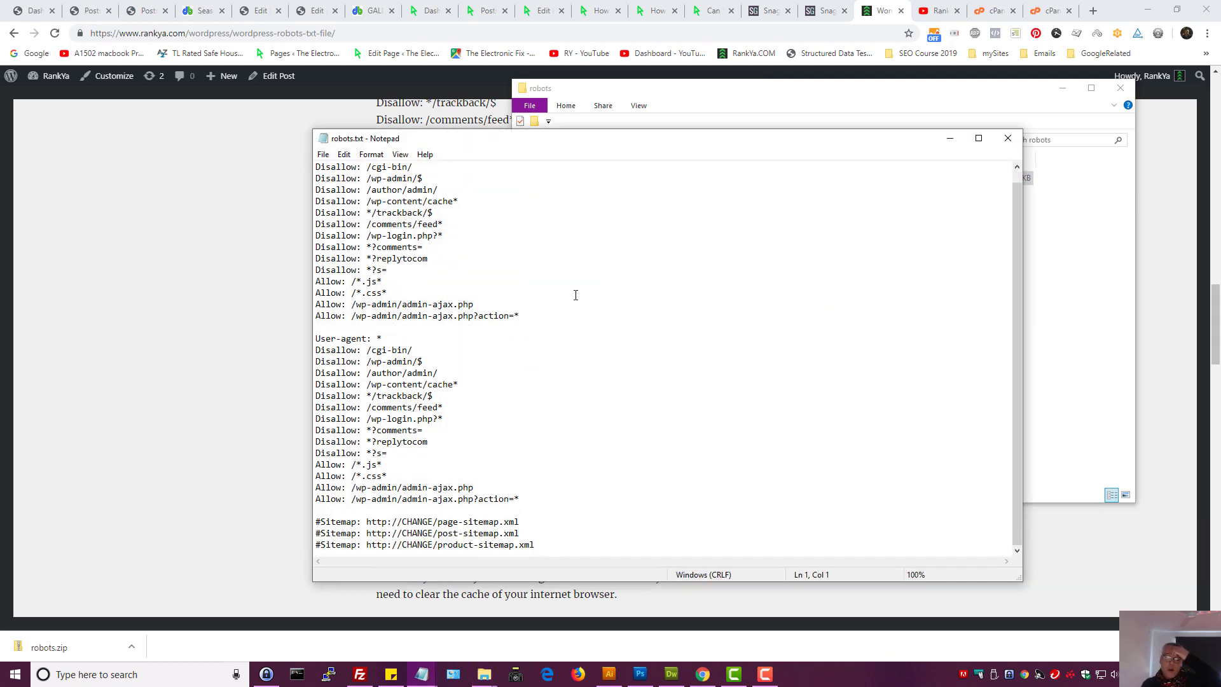
left_click(363, 522)
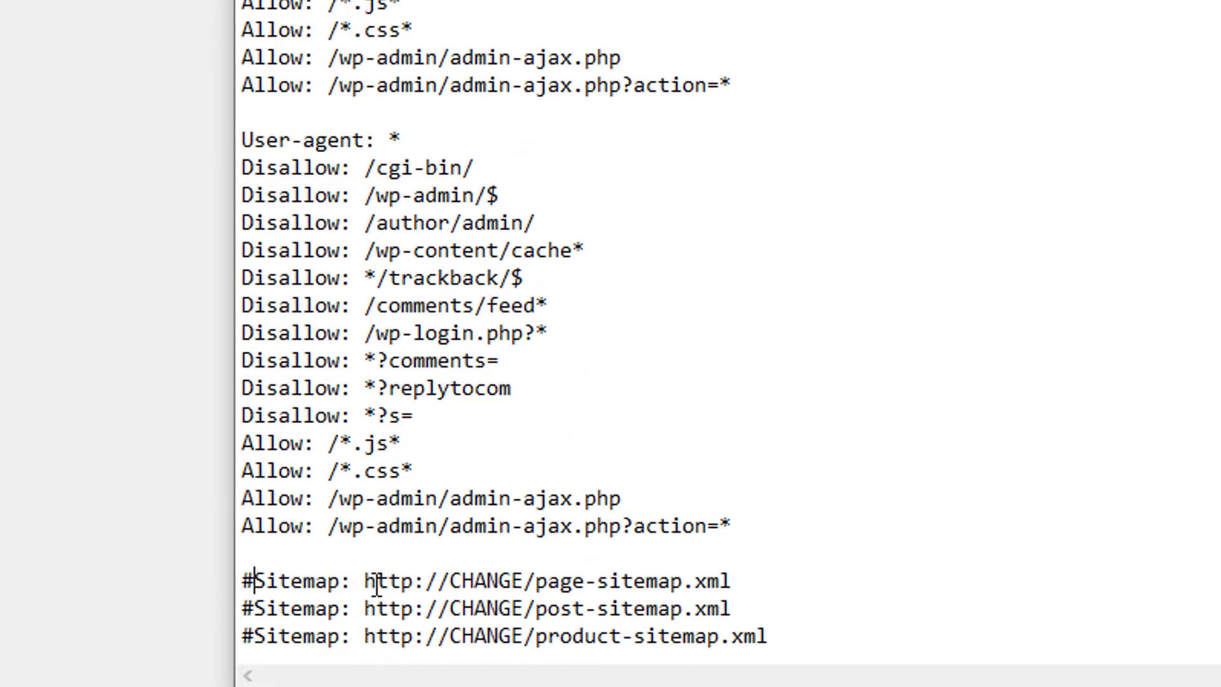
left_click_drag(412, 579, 664, 576)
left_click(779, 566)
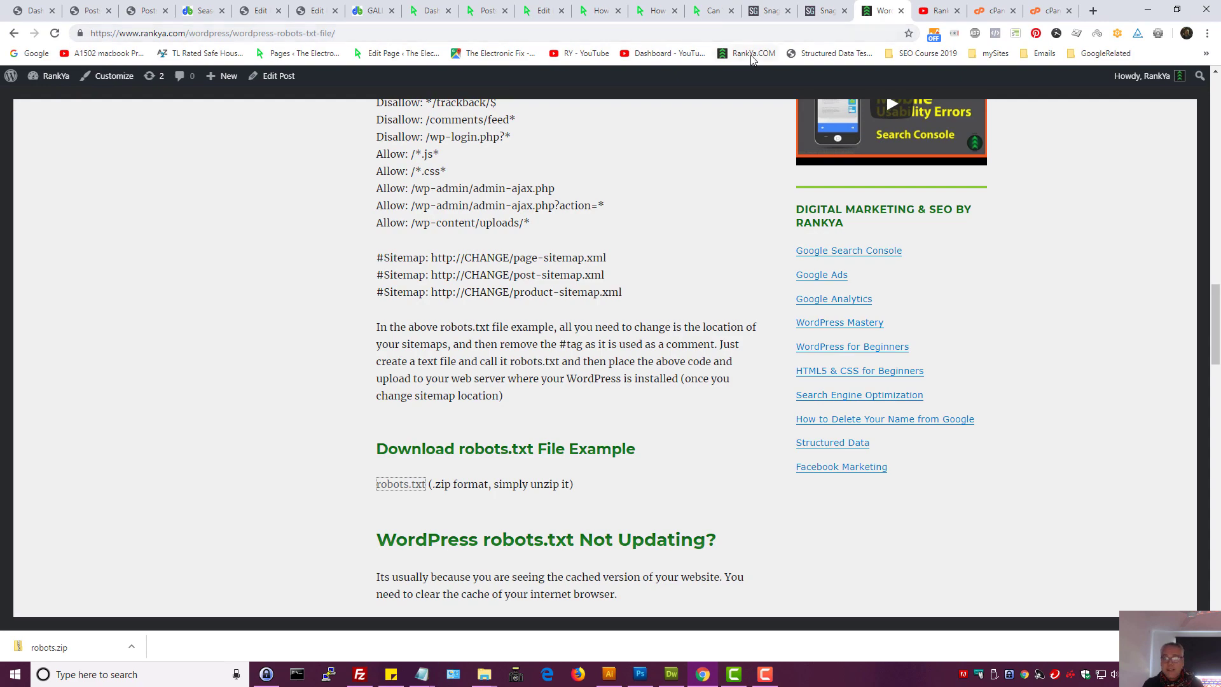
Switch to Chrome, open the RankYa home page in a new tab and load its page-sitemap.xml address.
scroll(567, 287, "up", 20)
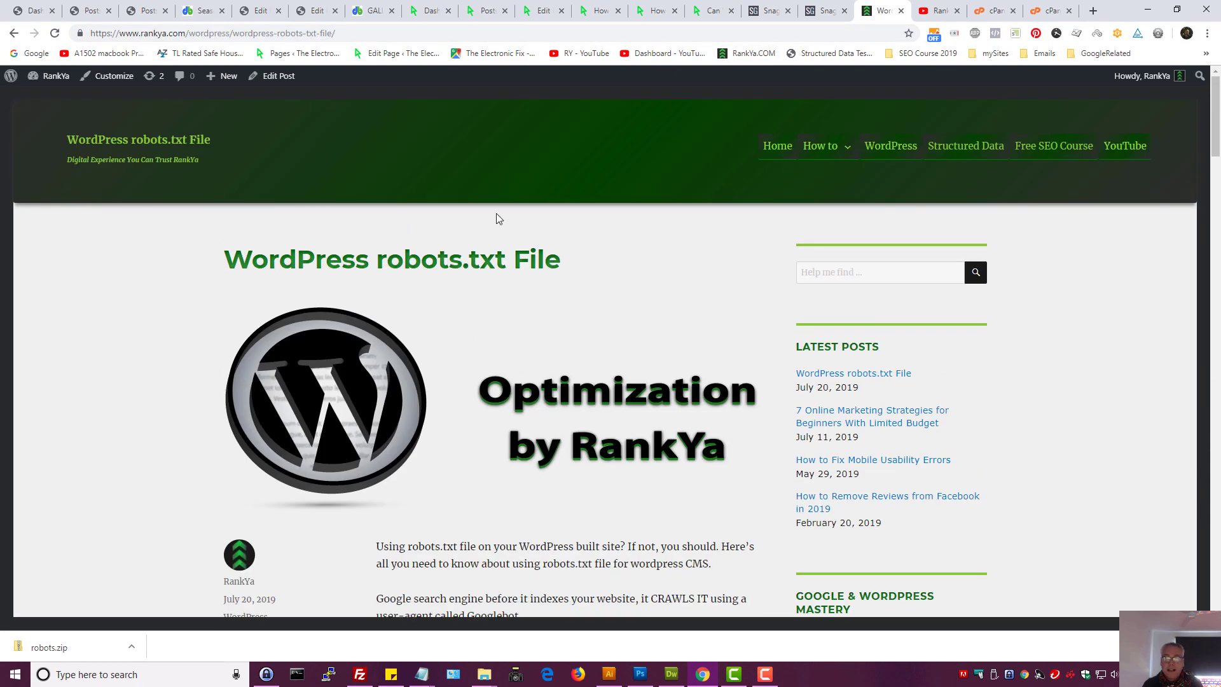
left_click(127, 139)
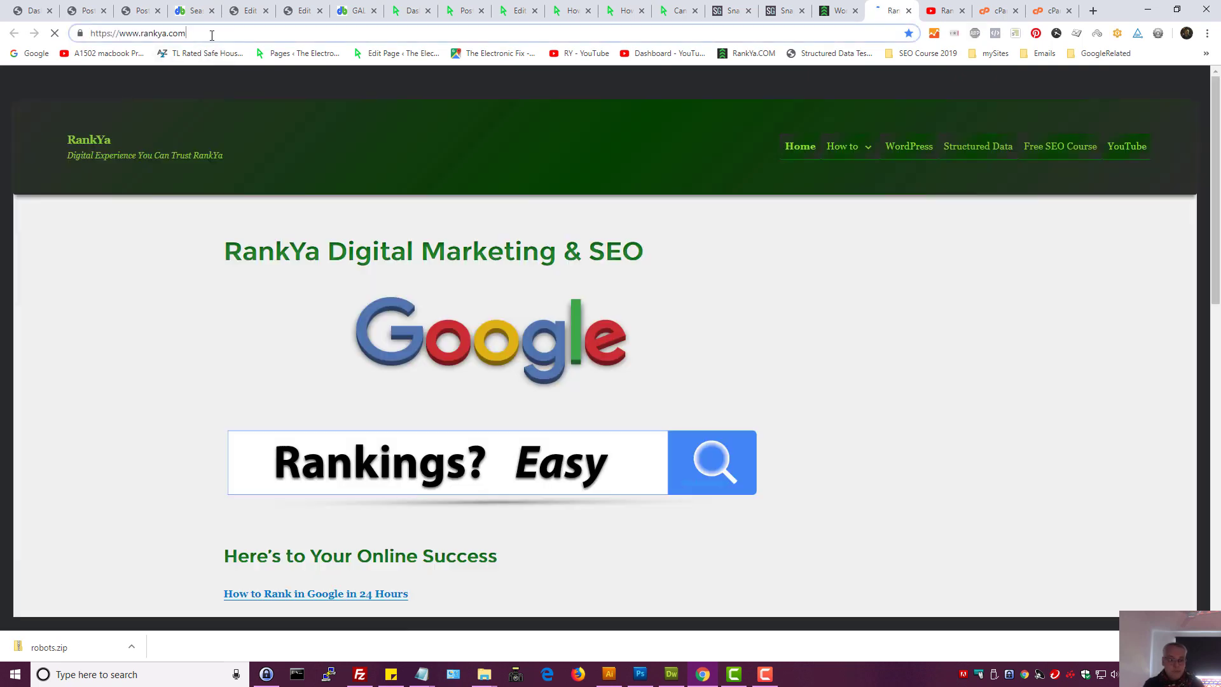
left_click(211, 35)
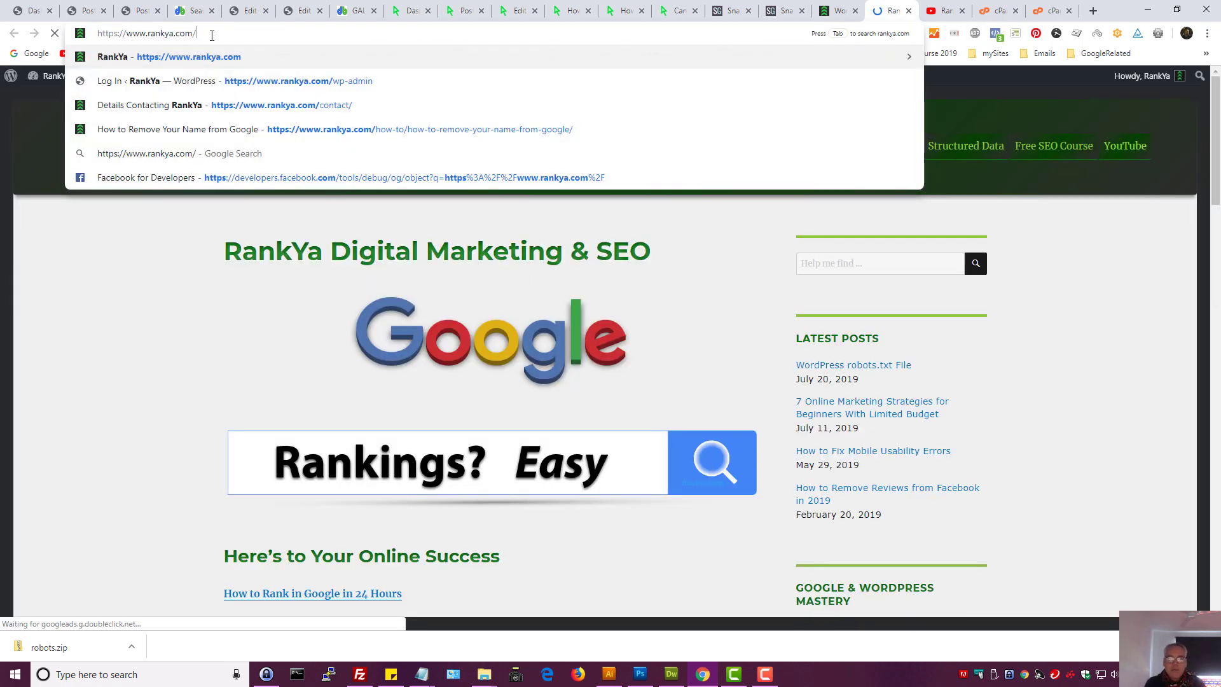
type("page-si")
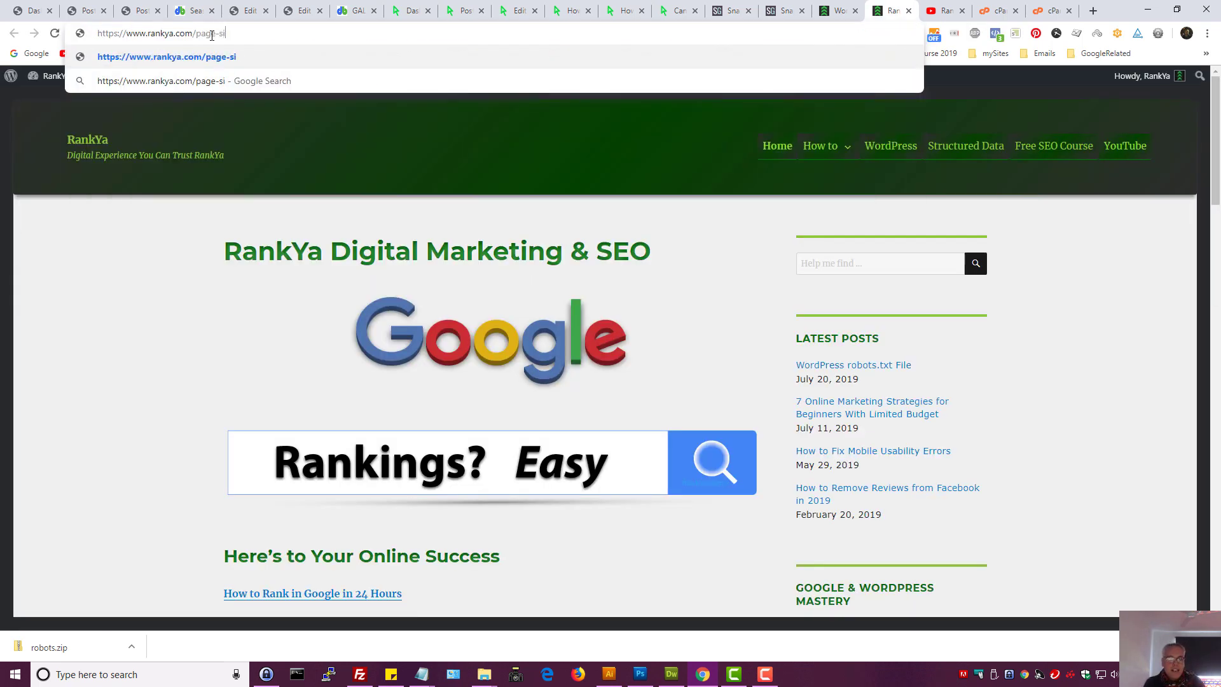
type("temap.xml")
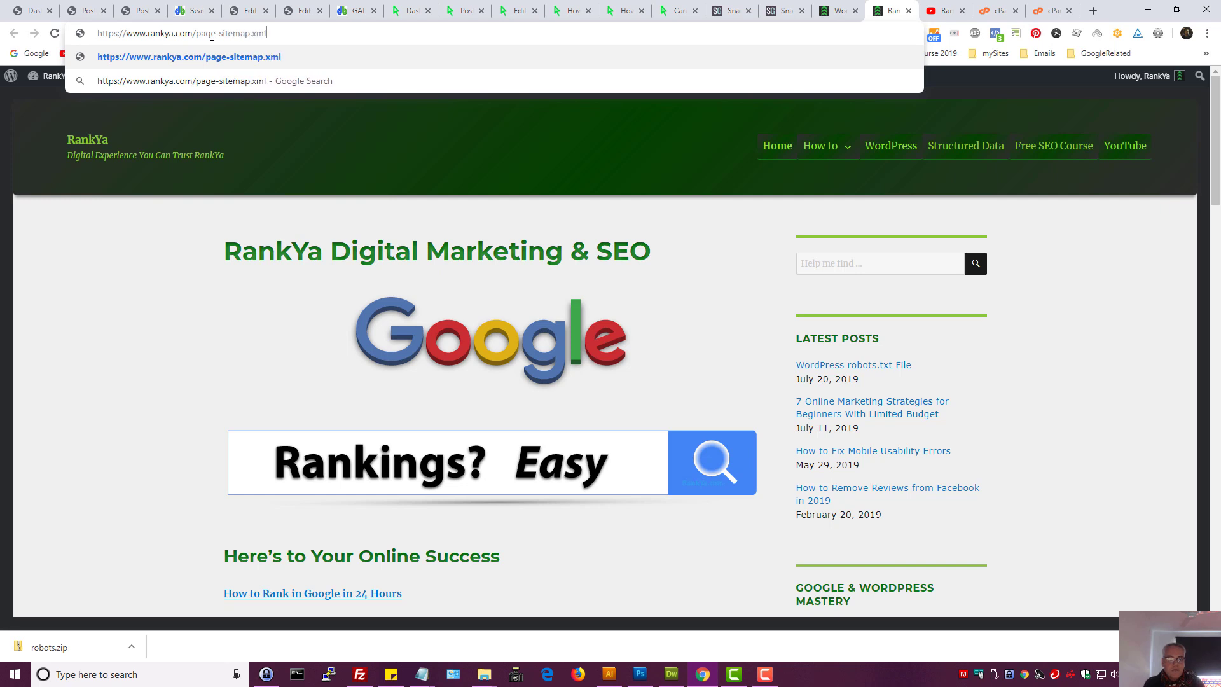
key("Return")
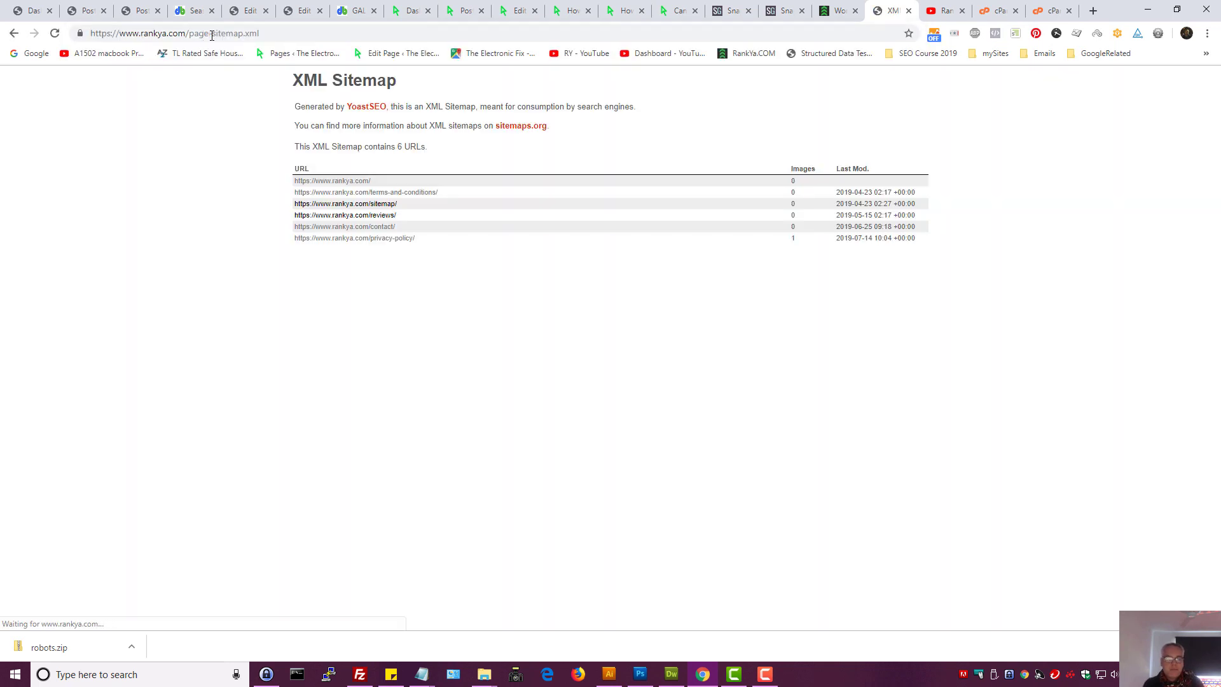
left_click(212, 34)
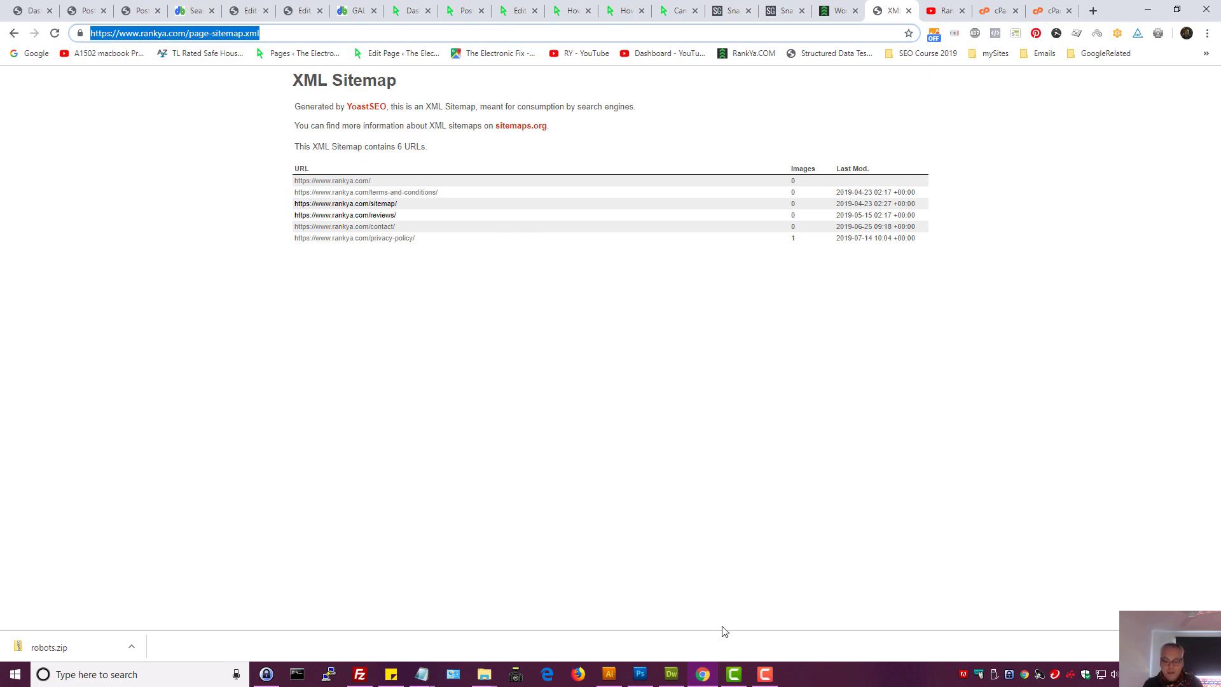
Switch to robots.txt in Notepad and replace CHANGE with yourwebsite.com in the page-sitemap.xml line.
mouse_move(421, 674)
left_click(456, 646)
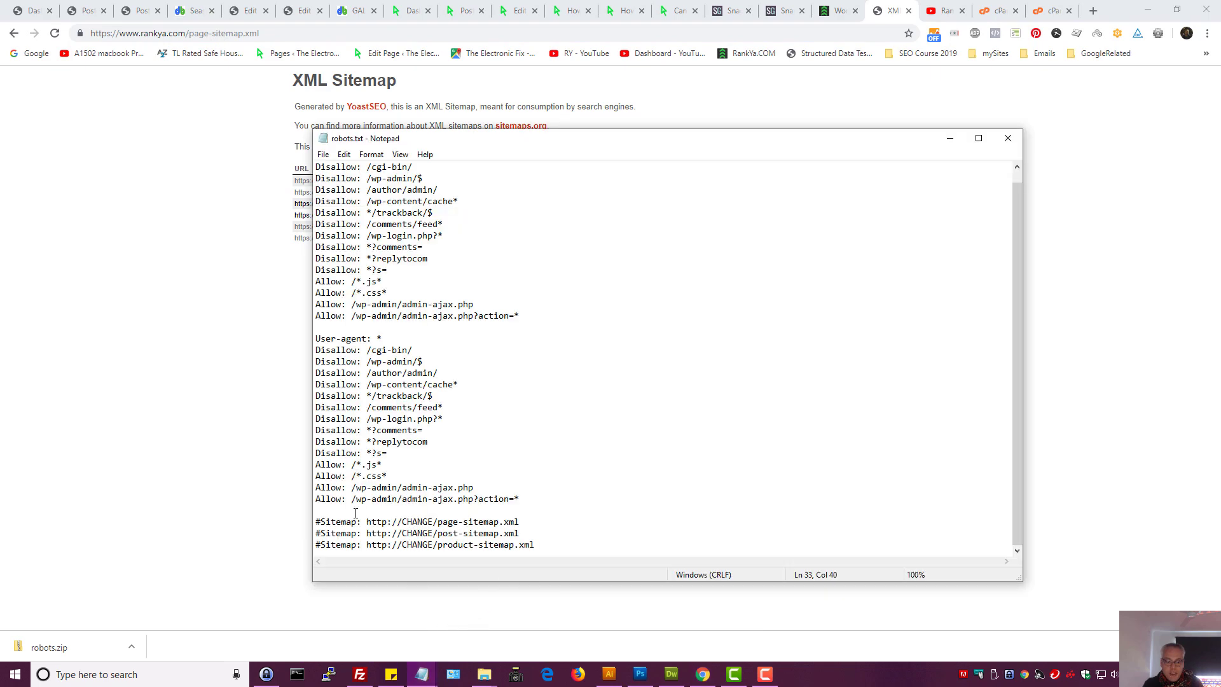
left_click_drag(366, 522, 458, 522)
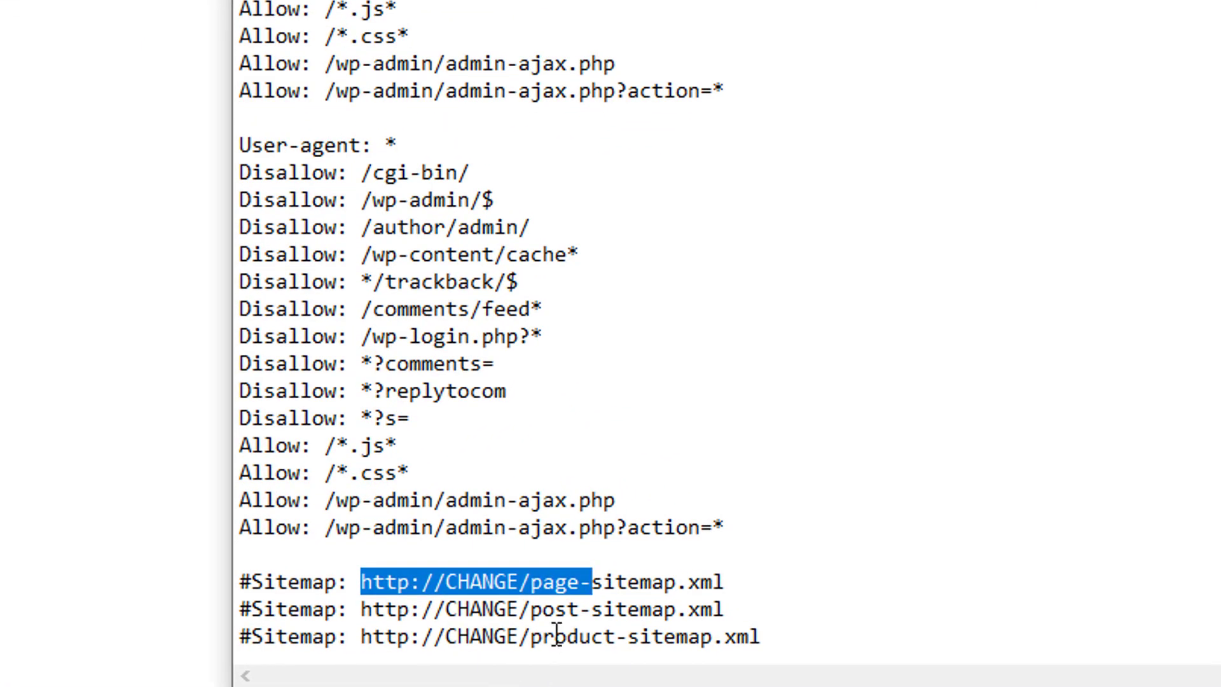
left_click(458, 523)
left_click_drag(520, 582, 451, 579)
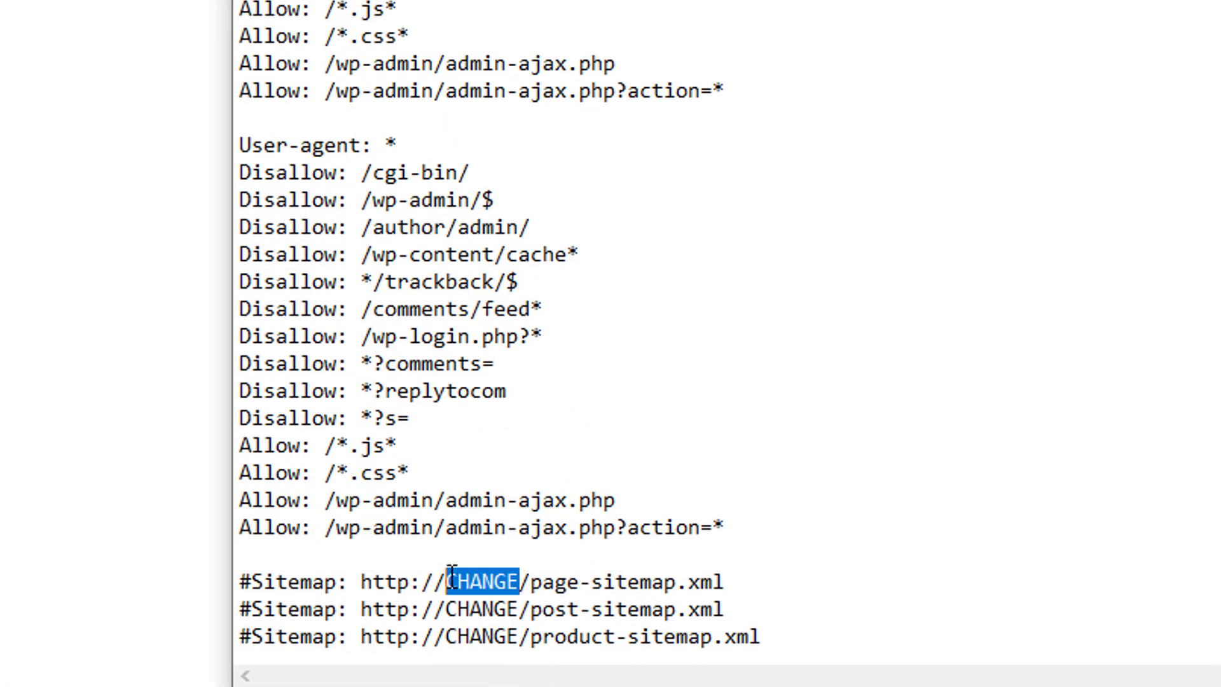
type("yourwebsite.")
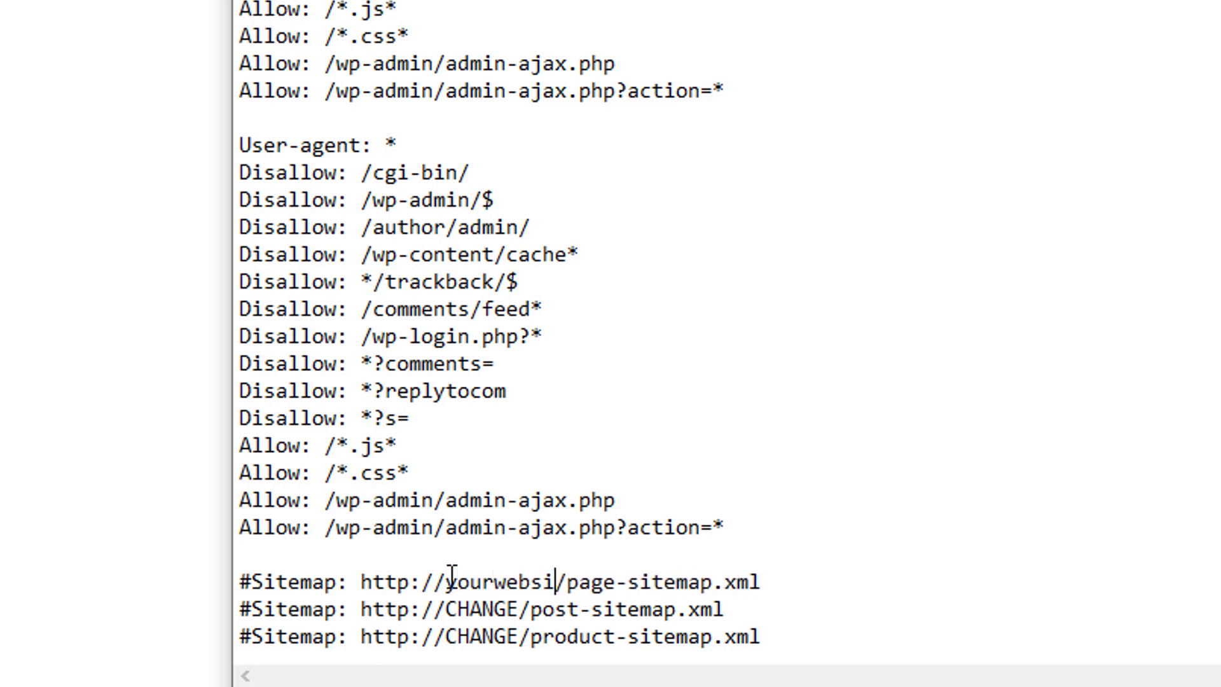
type("com")
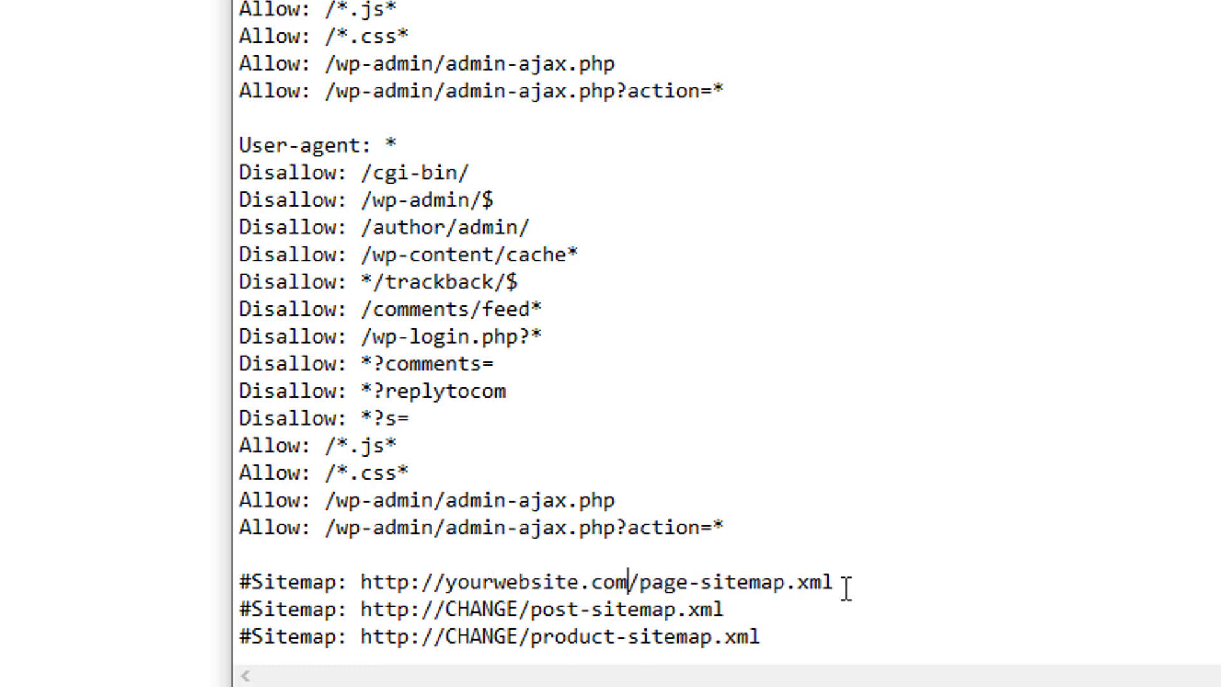
Change http to https in the page-sitemap.xml and post-sitemap.xml URLs.
left_click_drag(850, 575, 503, 575)
left_click(628, 609)
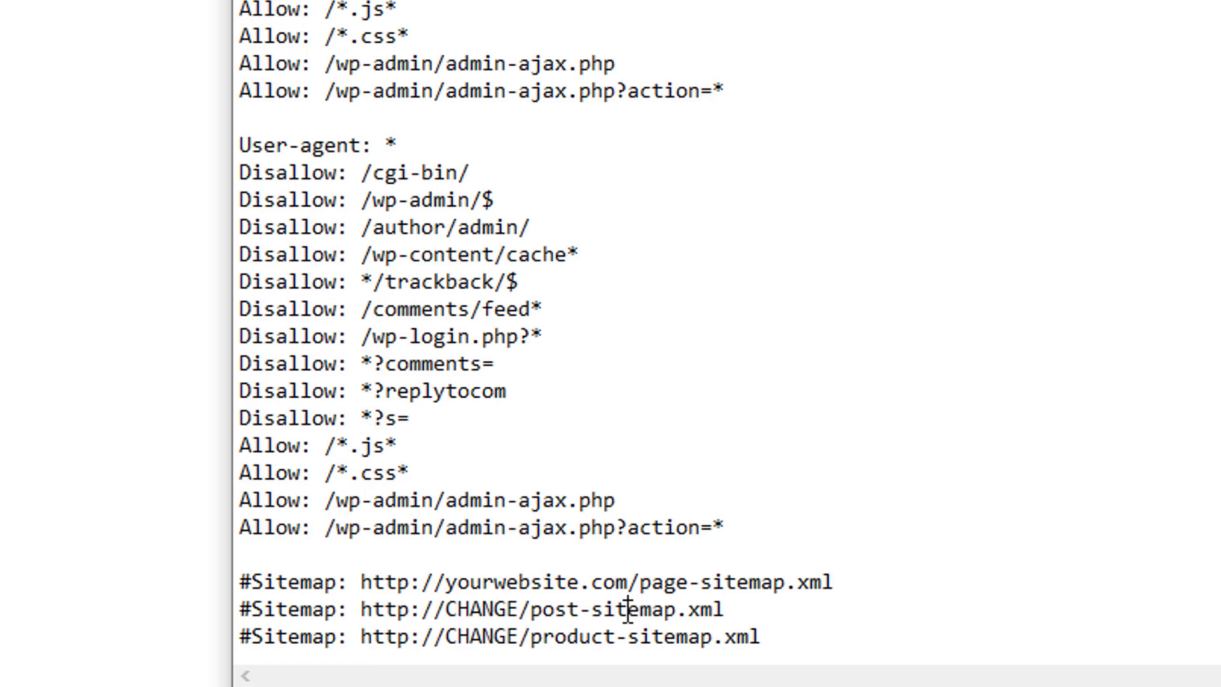
left_click(642, 581)
key("shift+Home")
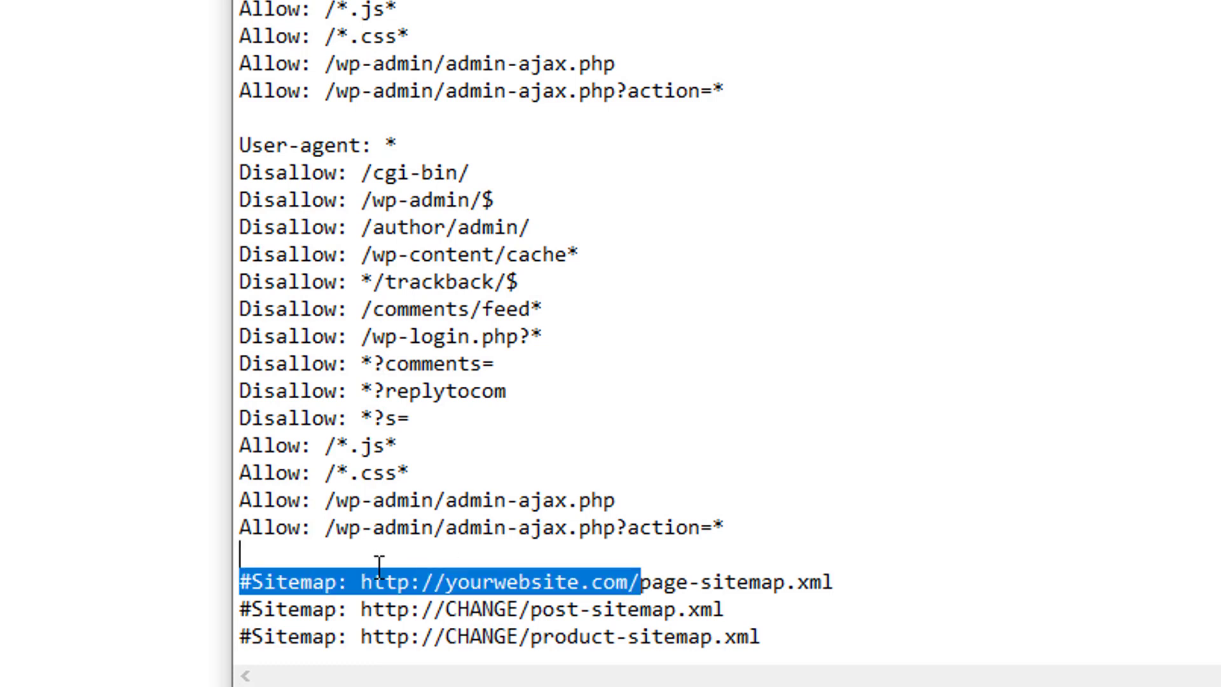
left_click(415, 581)
type("s")
left_click(420, 609)
type("s")
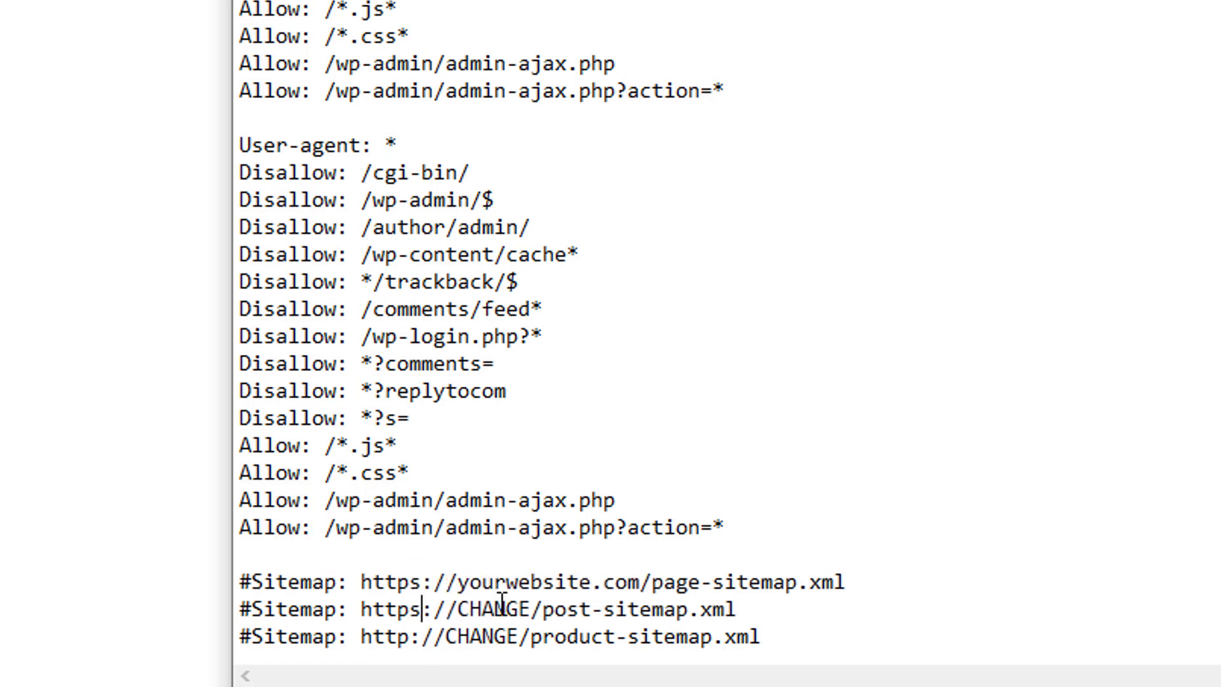
Replace CHANGE with yourwebsite.com in the post-sitemap.xml line.
double_click(501, 605)
left_click(509, 609)
left_click_drag(531, 610, 458, 604)
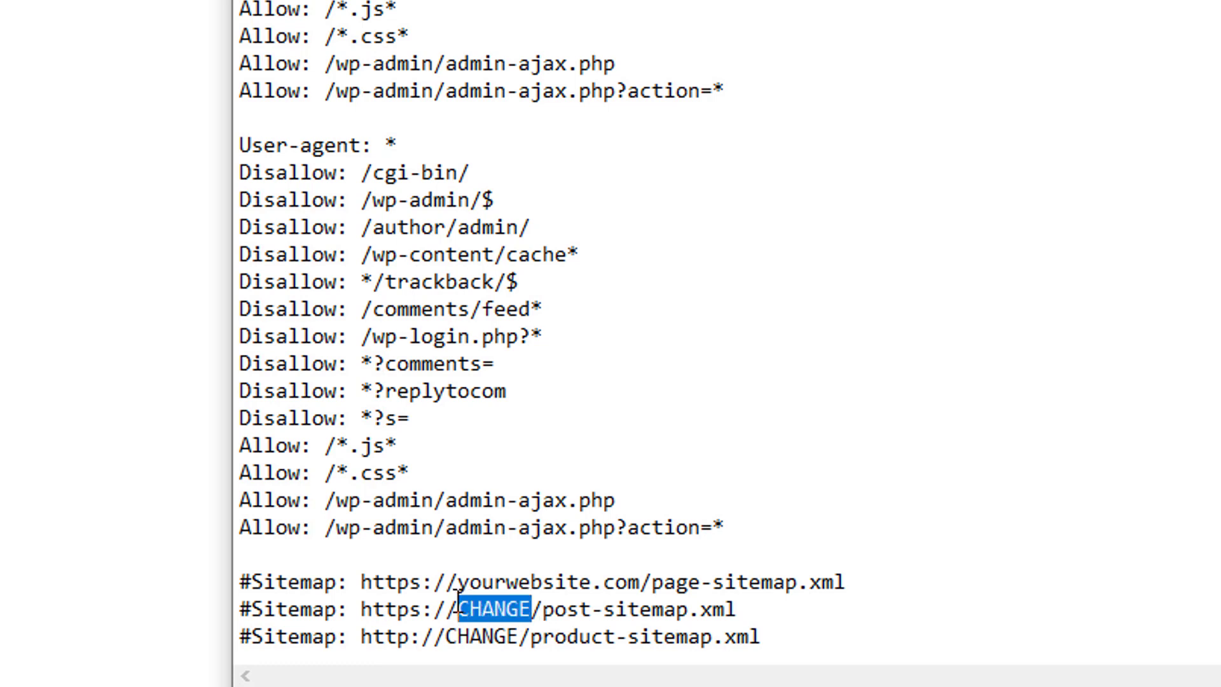
type("your")
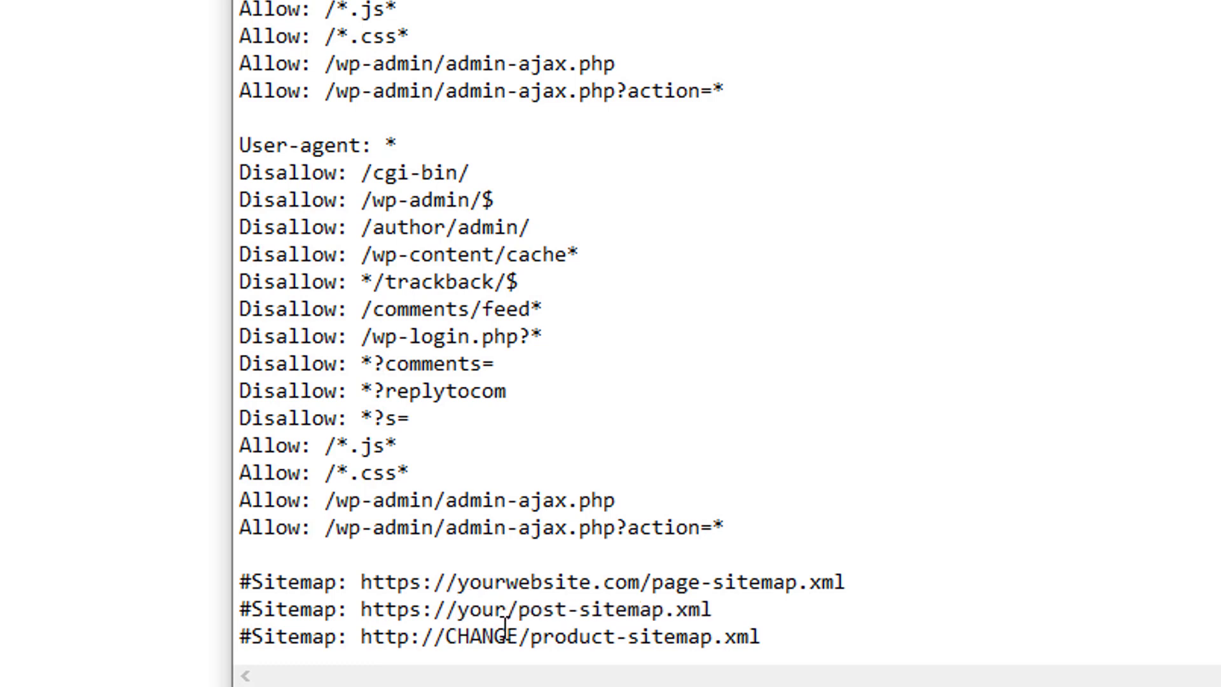
type("website.com")
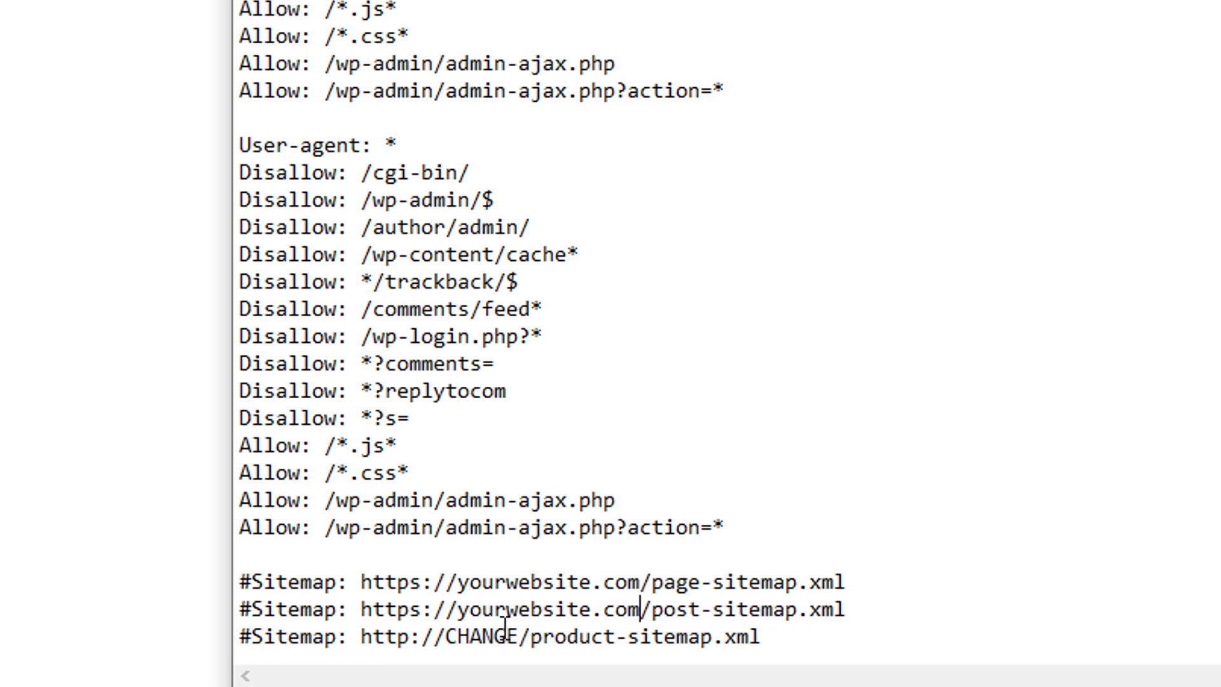
Replace CHANGE with yourwebsite.com in the product-sitemap.xml line.
left_click_drag(913, 617, 518, 636)
left_click(399, 635)
type("your")
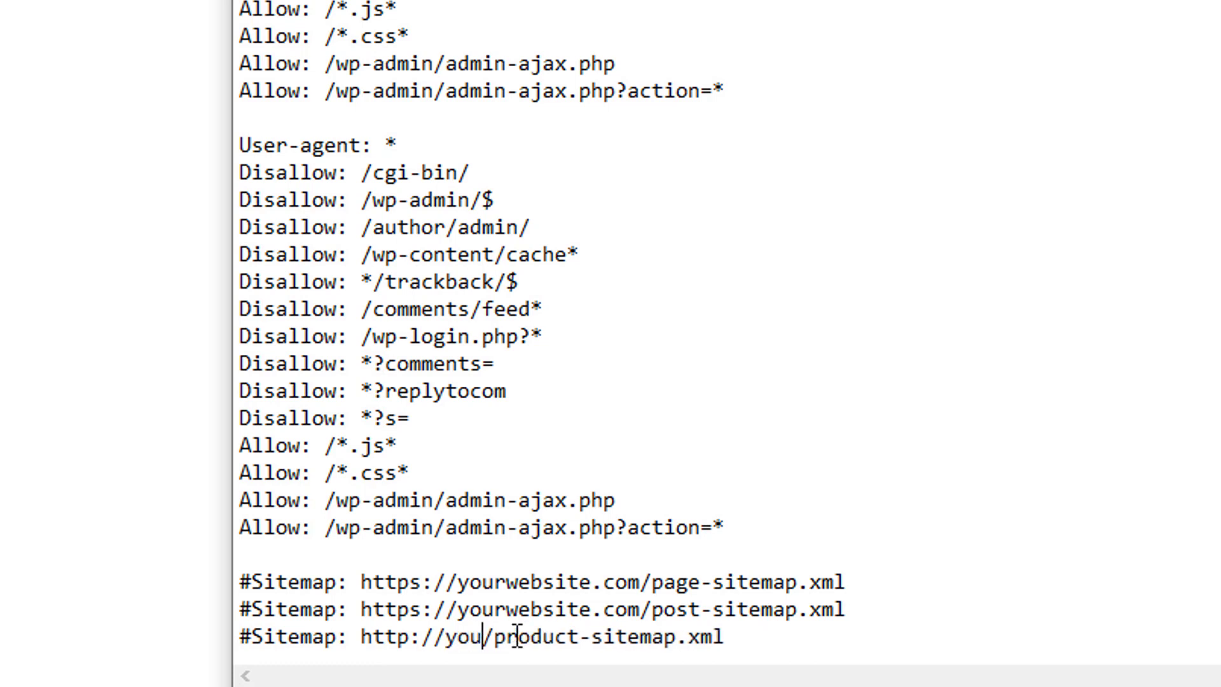
type("website.com")
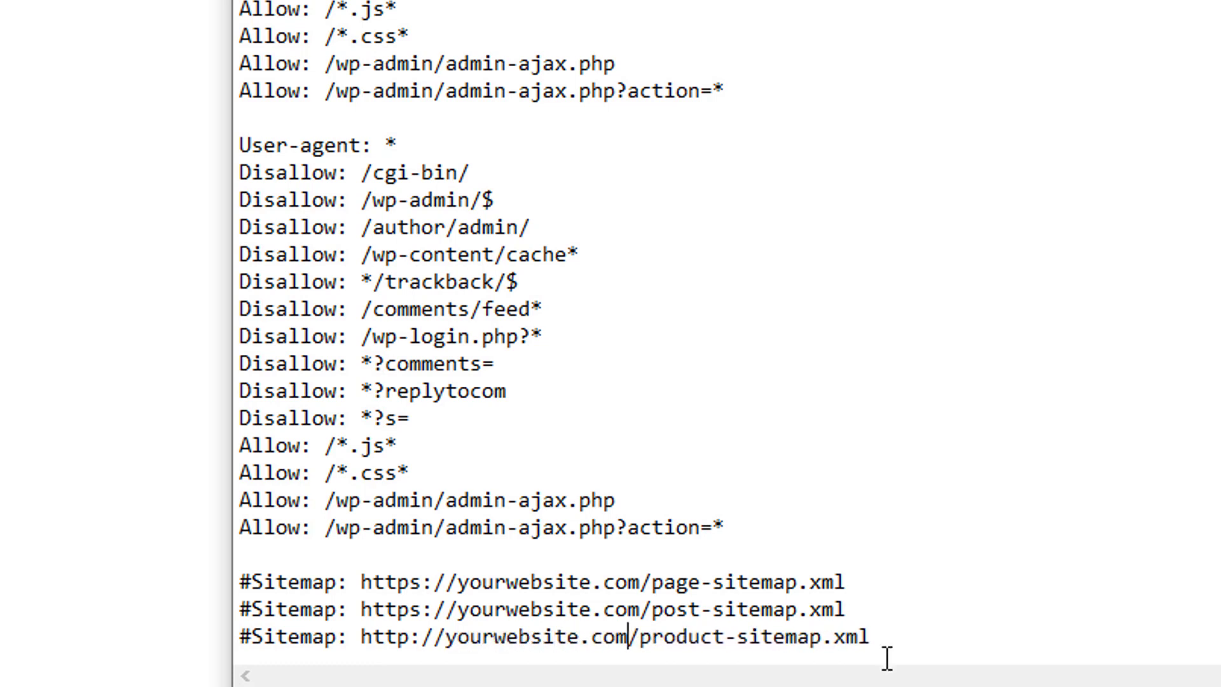
left_click(909, 634)
Uncomment the page, post and product sitemap lines by removing the # at the start of each.
left_click_drag(252, 580, 914, 575)
left_click(913, 575)
left_click(252, 580)
key("BackSpace")
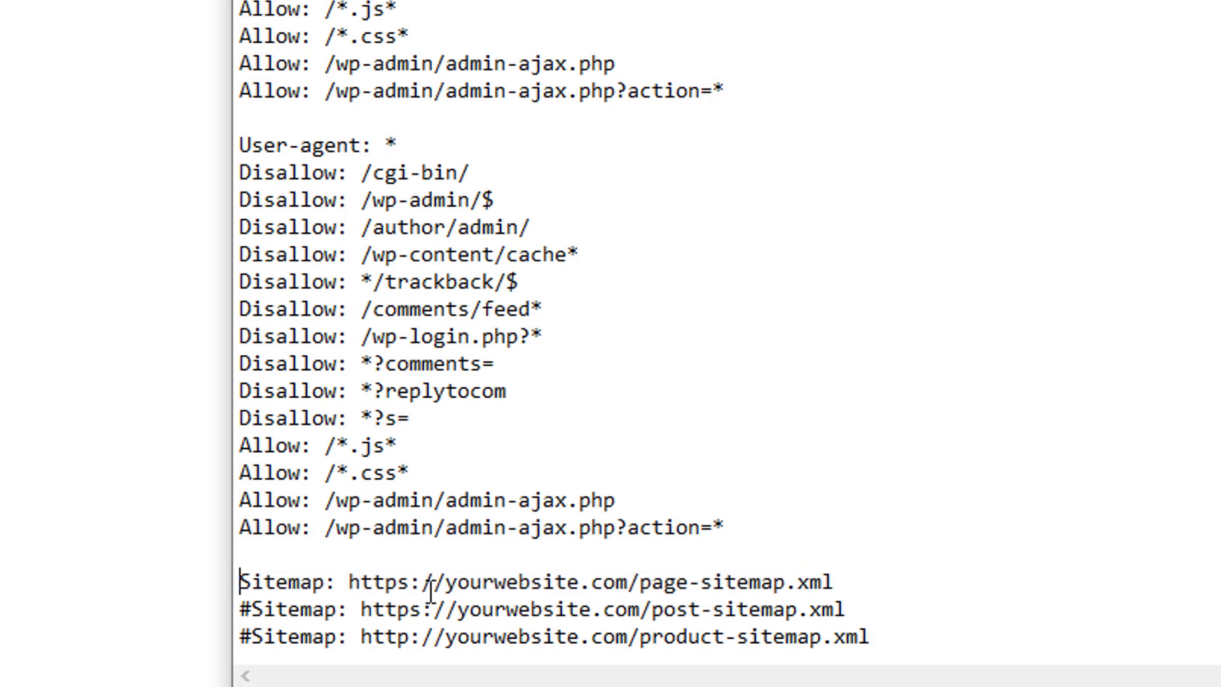
left_click(251, 609)
key("BackSpace")
left_click(251, 636)
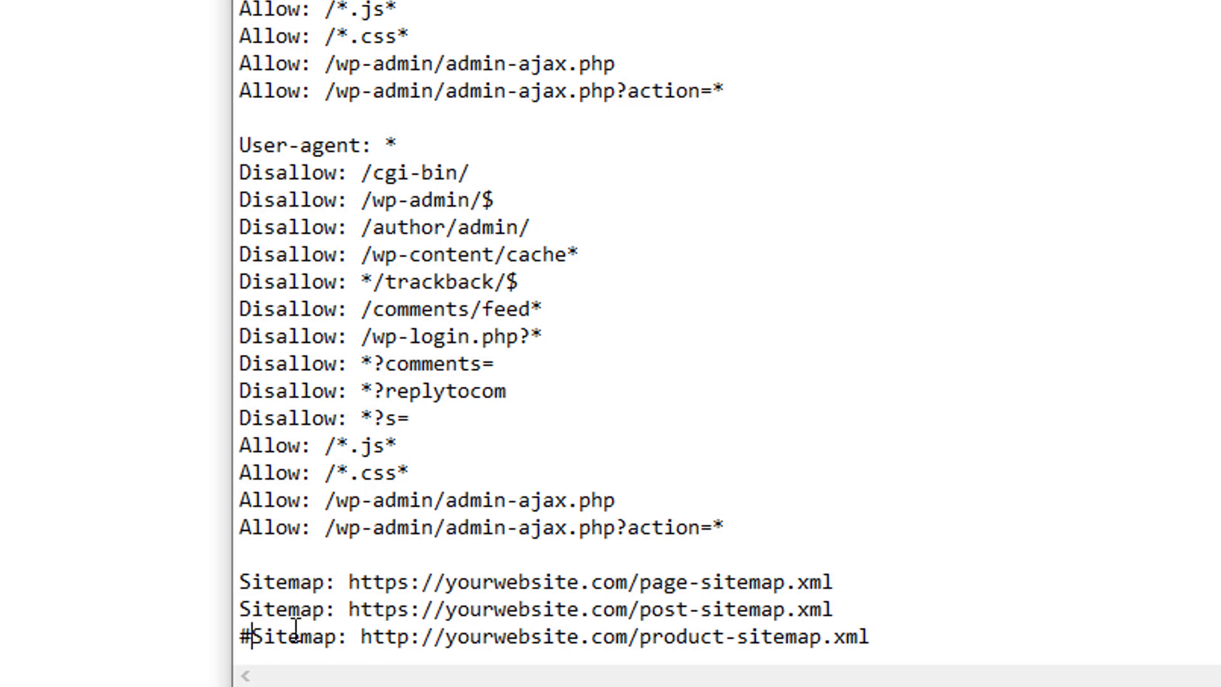
key("BackSpace")
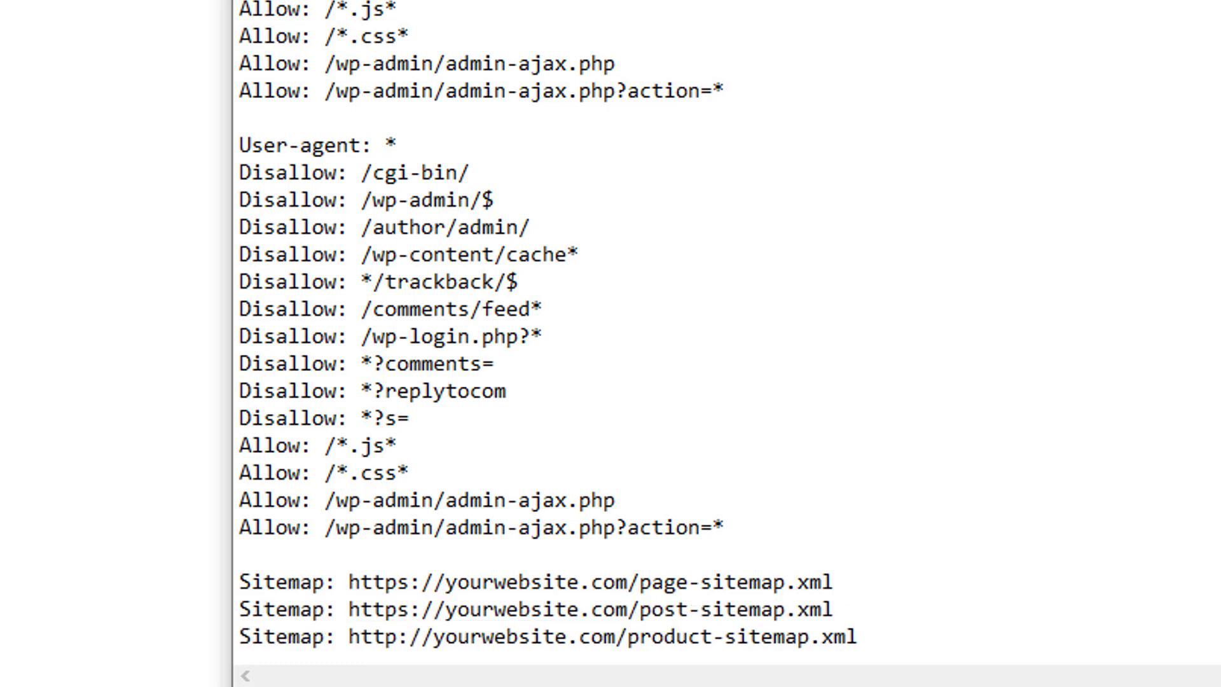
Examine the rules for all user agents and the wp-login.php rule in the Googlebot block.
left_click(581, 225)
left_click_drag(772, 527, 200, 147)
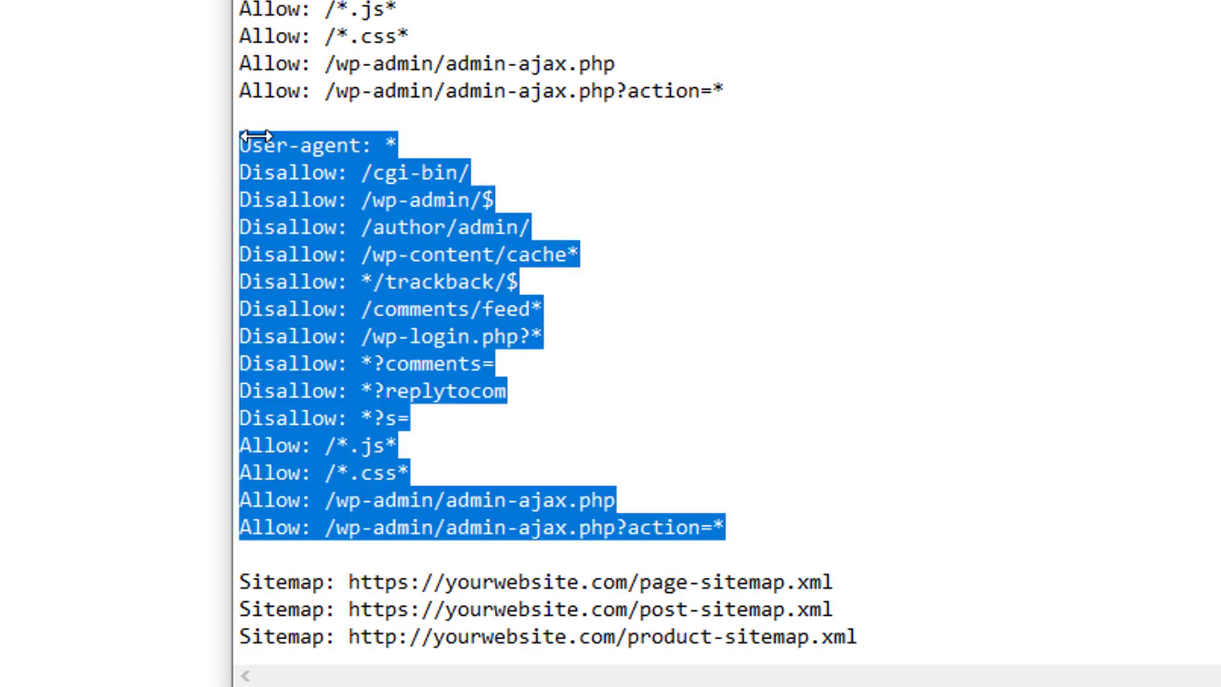
left_click(530, 64)
scroll(706, 147, "up", 1)
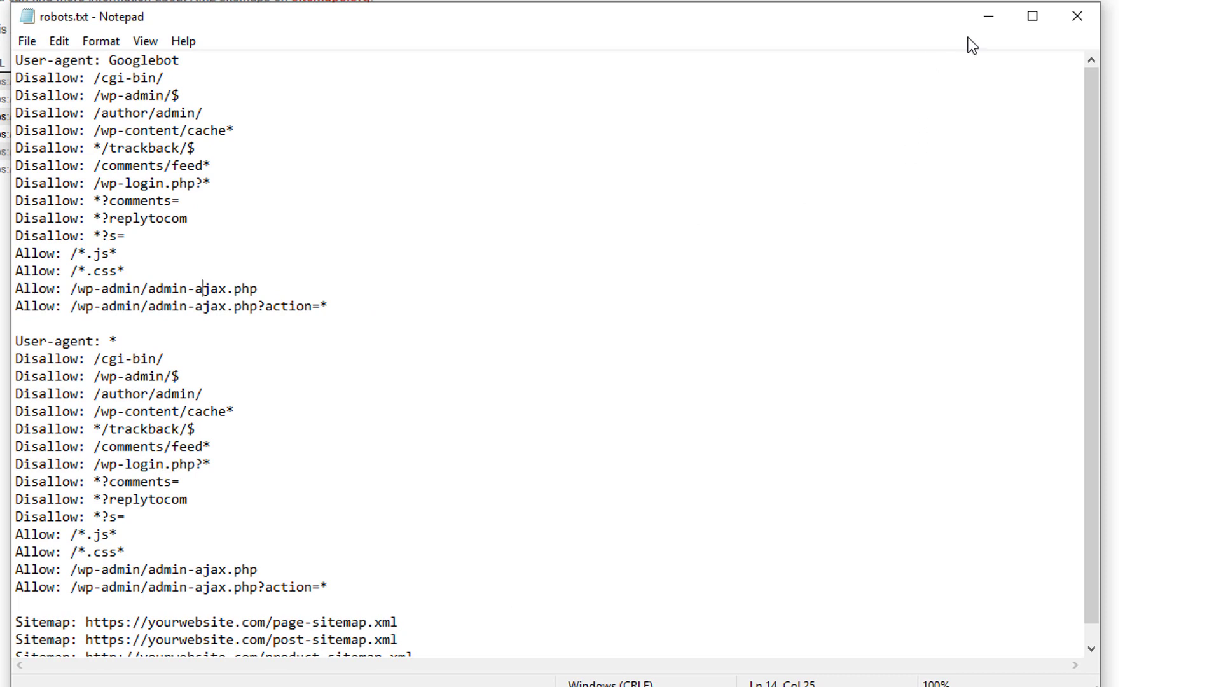
left_click_drag(222, 176, 71, 176)
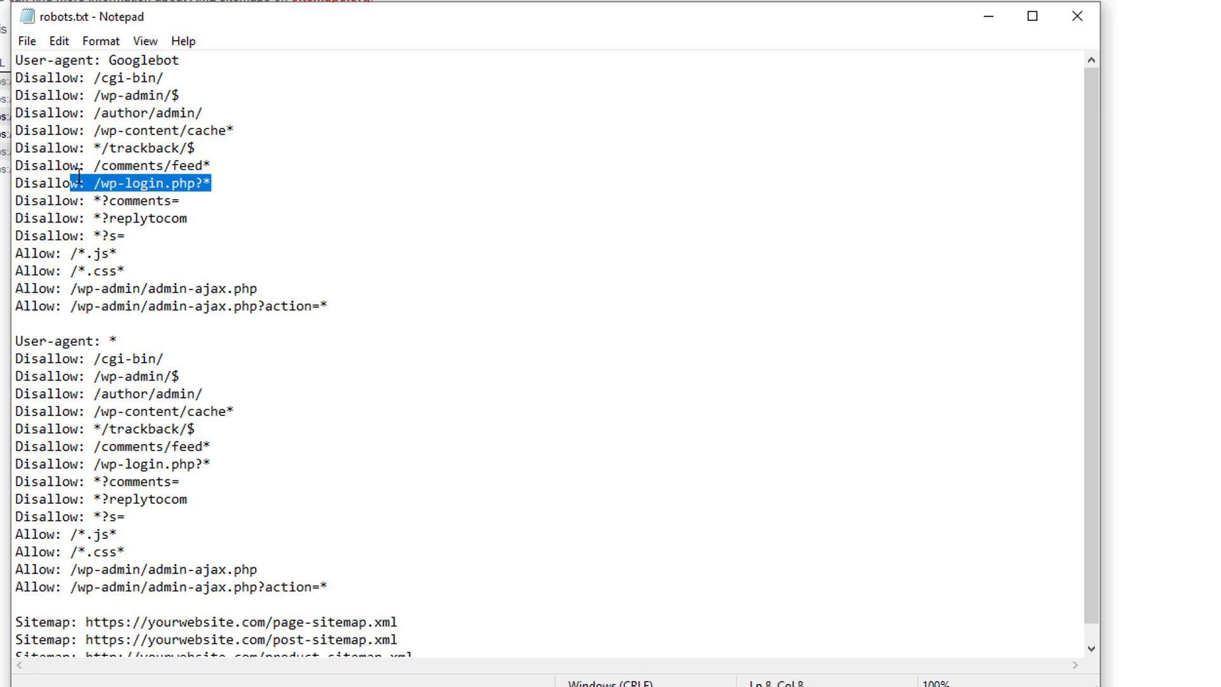
left_click(292, 193)
Switch to Chrome, go to the cPanel File Manager and expand the public_html folder.
left_click(988, 15)
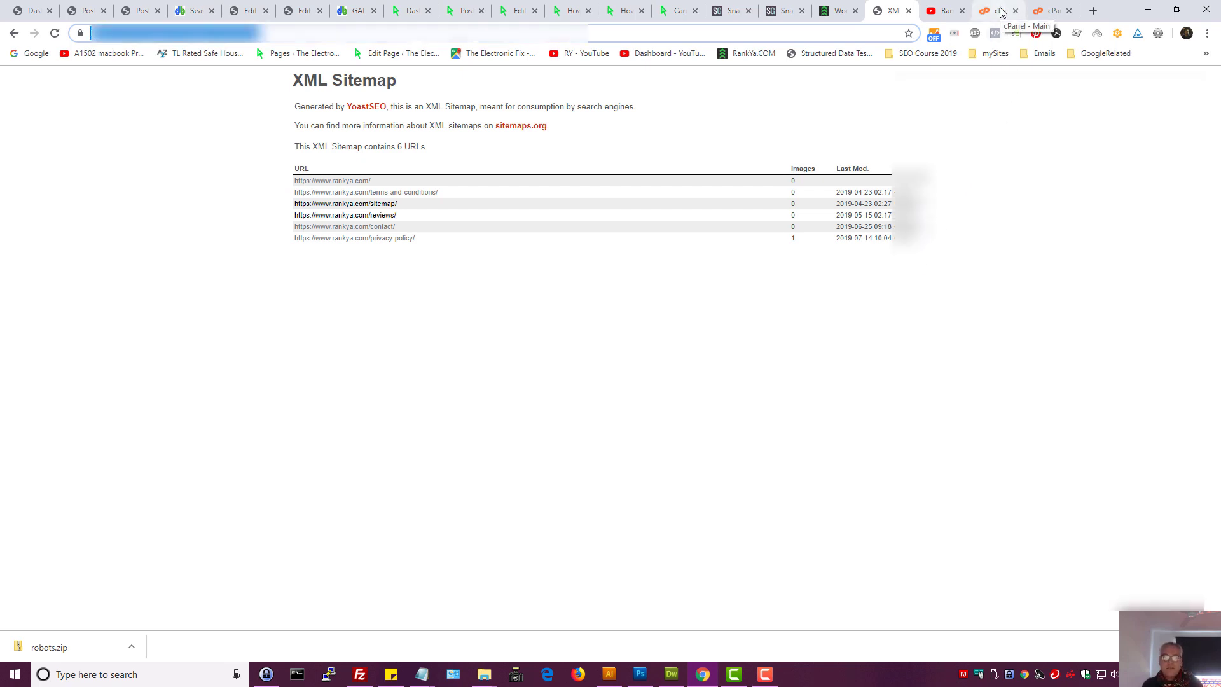
left_click(1000, 12)
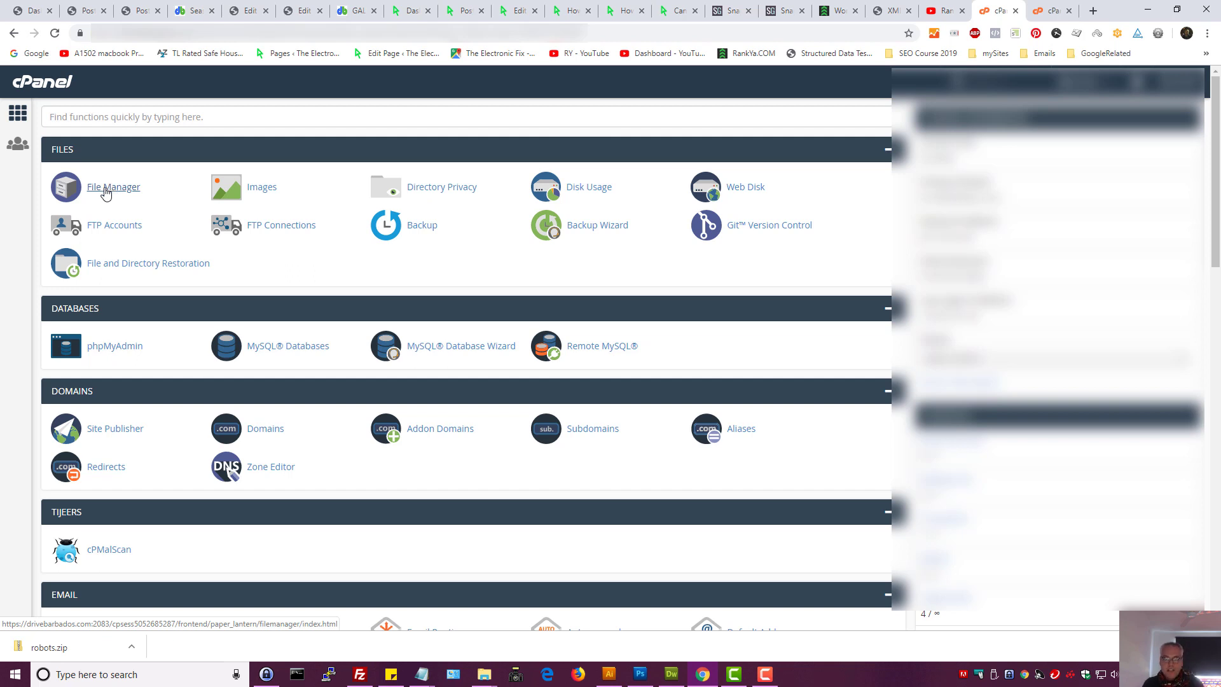
left_click(1053, 11)
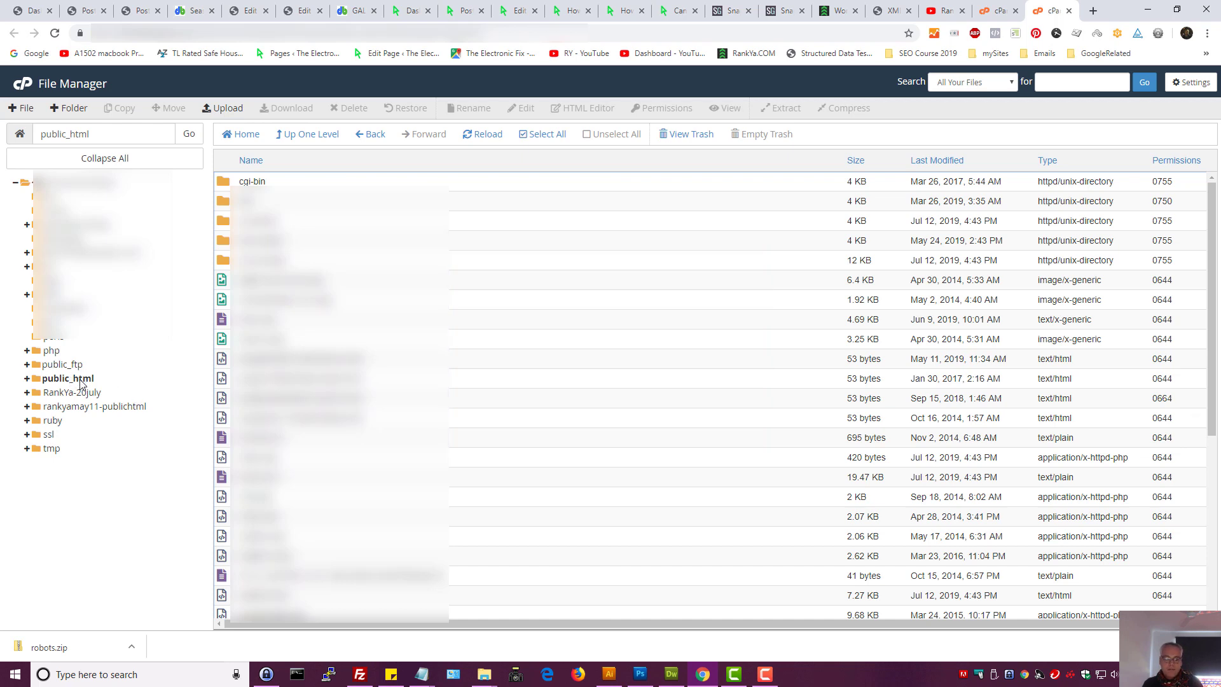
left_click(68, 378)
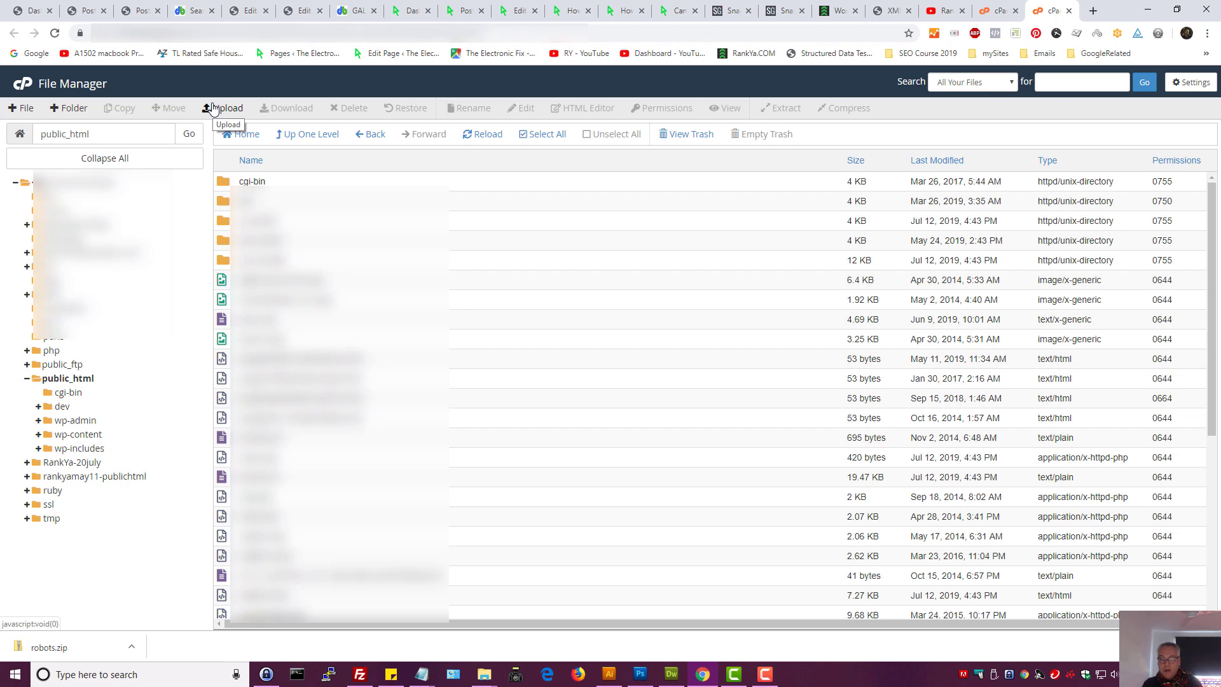
left_click(25, 109)
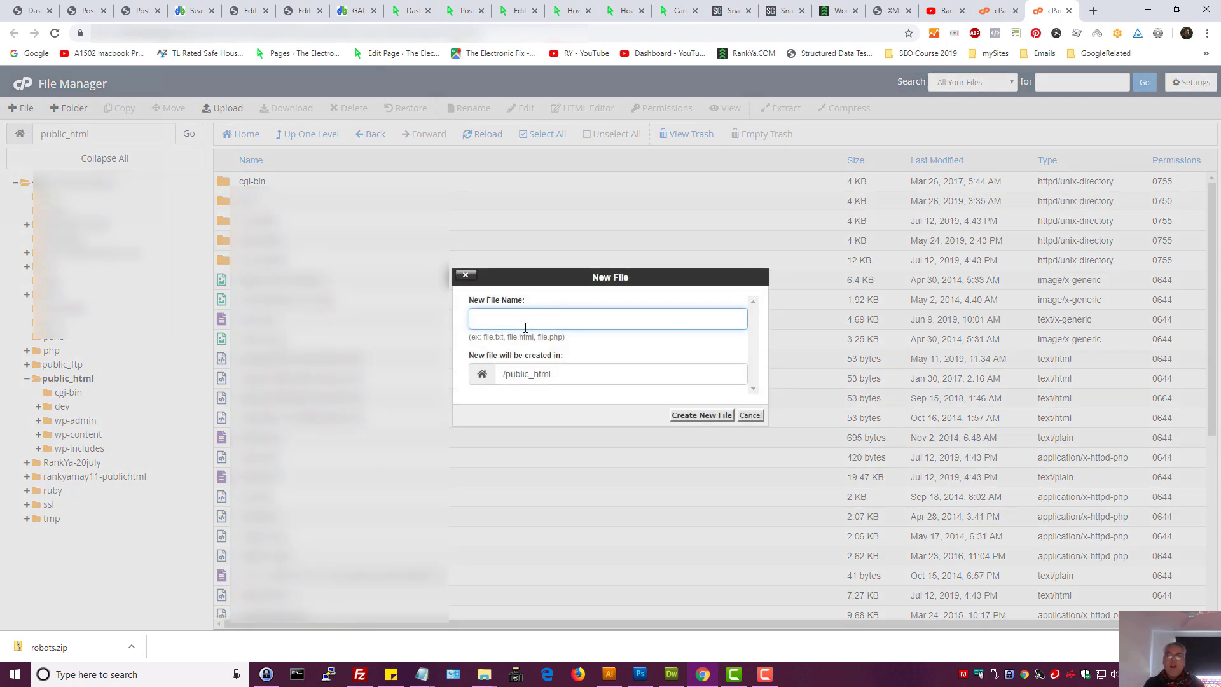
type("robots.txt")
left_click(750, 414)
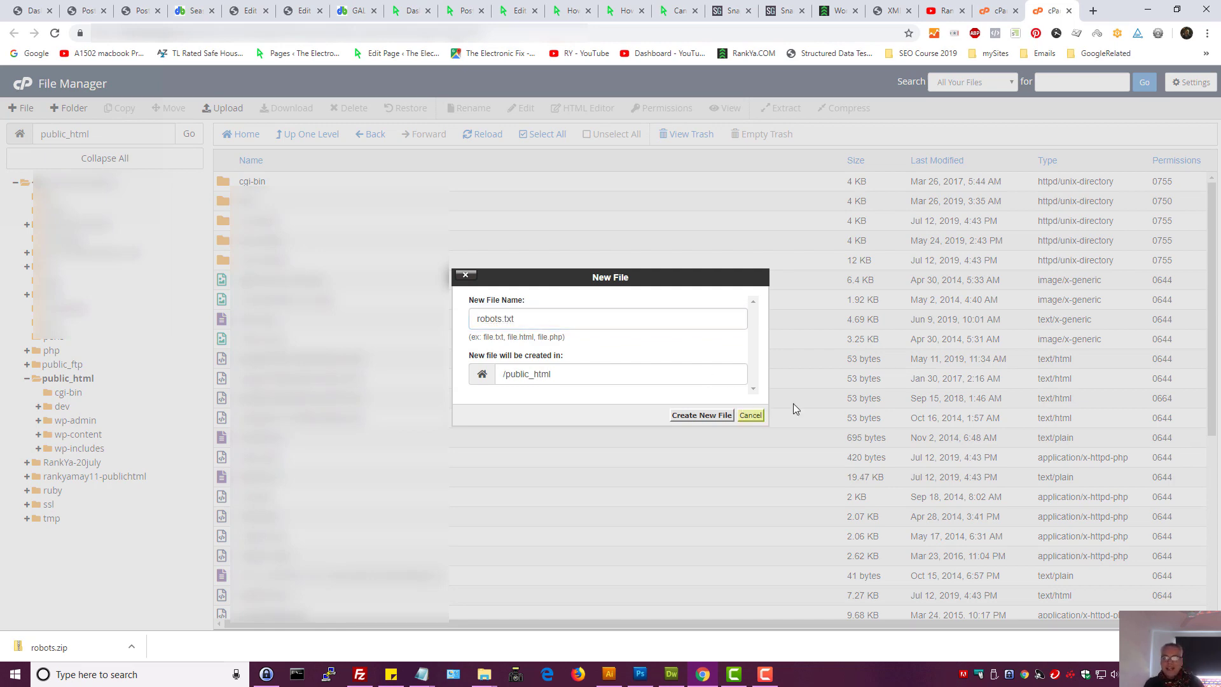
Return to the WordPress robots.txt article and examine Example 1 and Example 2, including its commented sitemap lines.
left_click(851, 8)
scroll(577, 456, "down", 15)
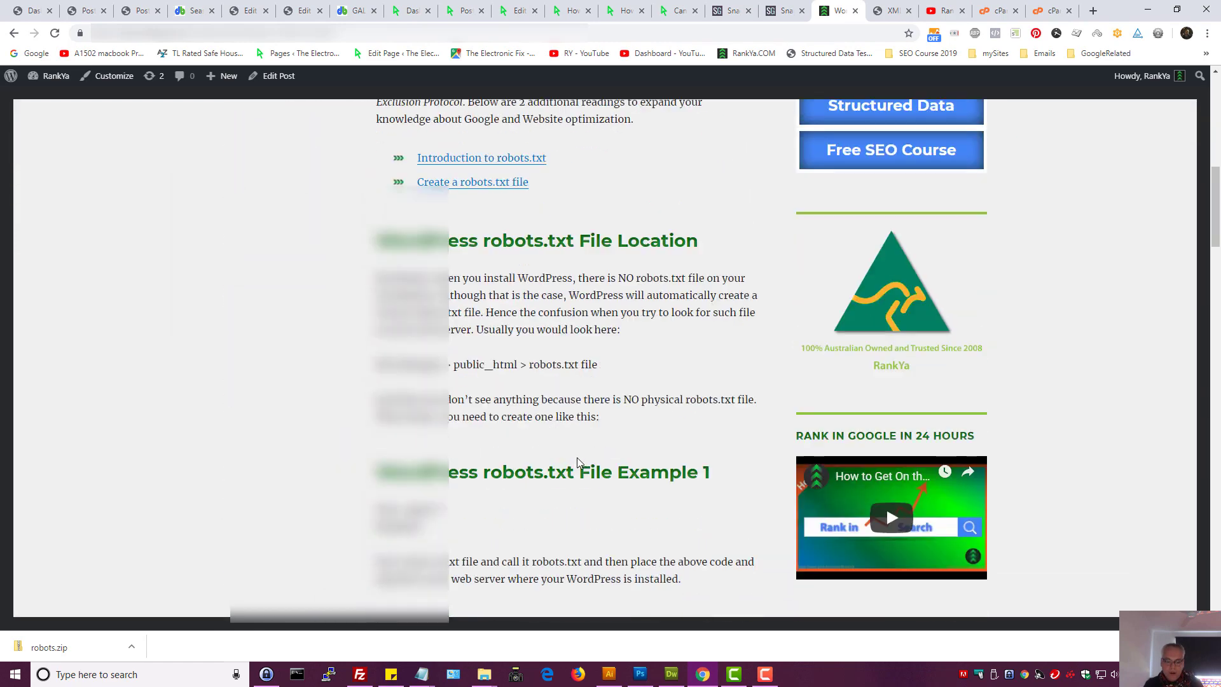
scroll(578, 457, "up", 4)
left_click_drag(426, 337, 375, 316)
left_click(487, 344)
scroll(564, 463, "down", 3)
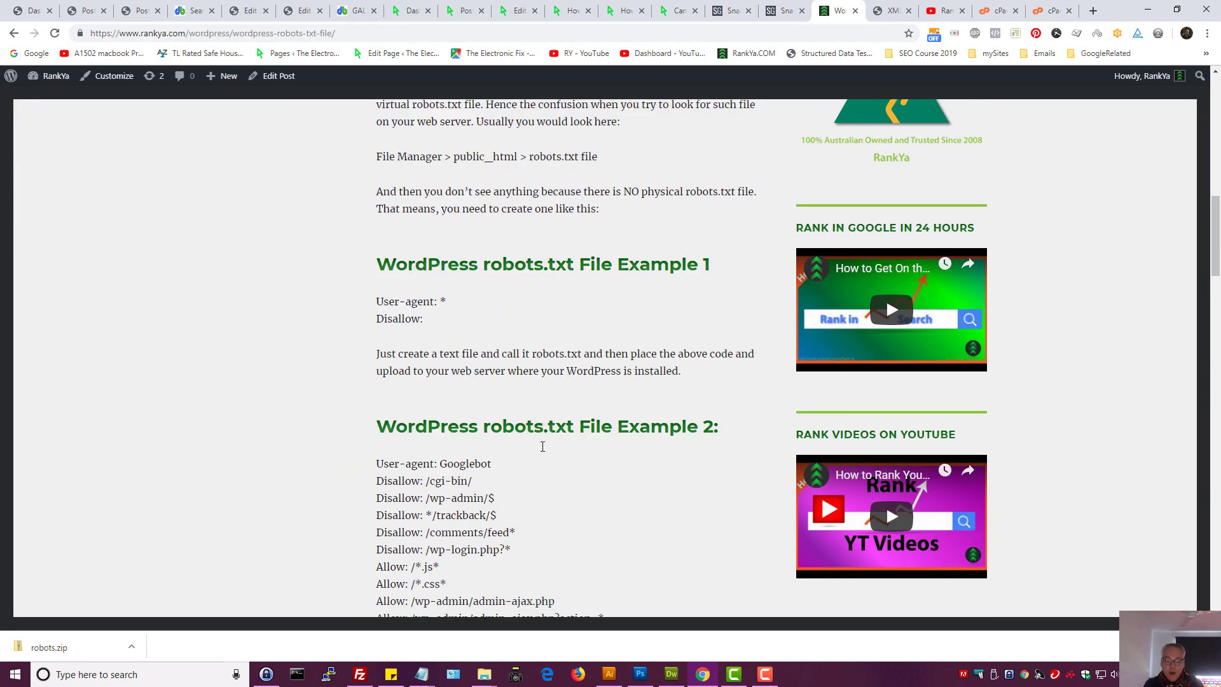
left_click_drag(376, 289, 504, 531)
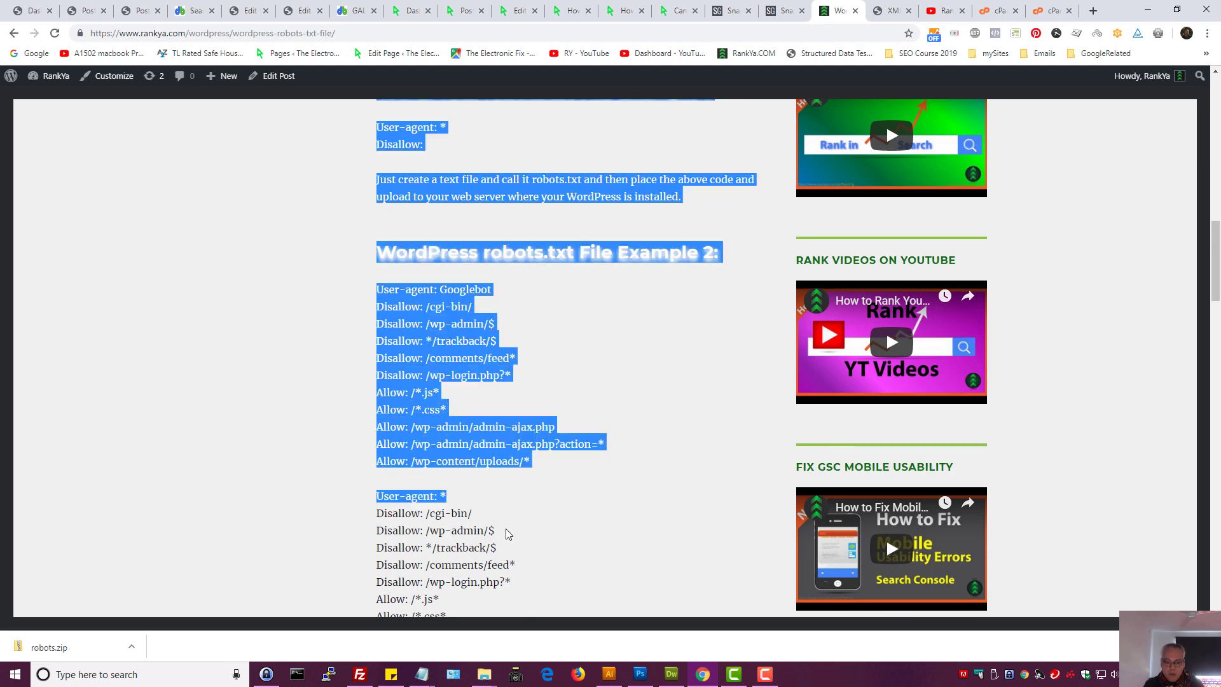
left_click(504, 531)
scroll(504, 531, "down", 3)
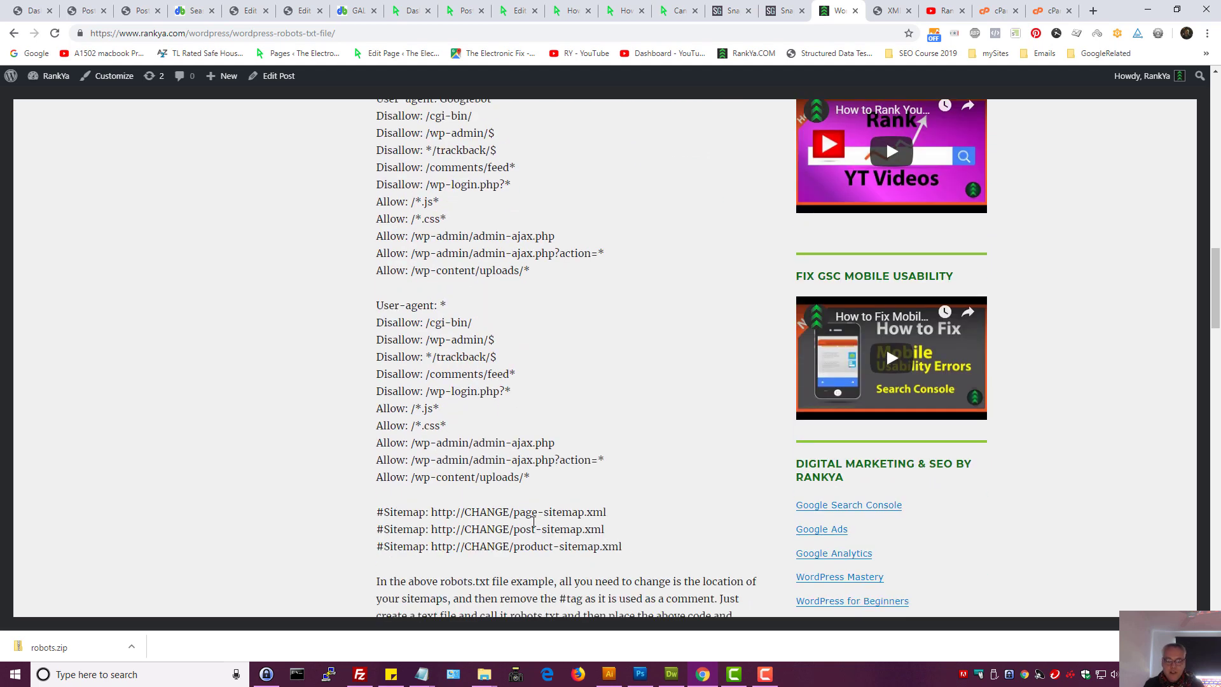
triple_click(634, 544)
scroll(445, 325, "up", 3)
left_click_drag(377, 290, 480, 316)
left_click(531, 382)
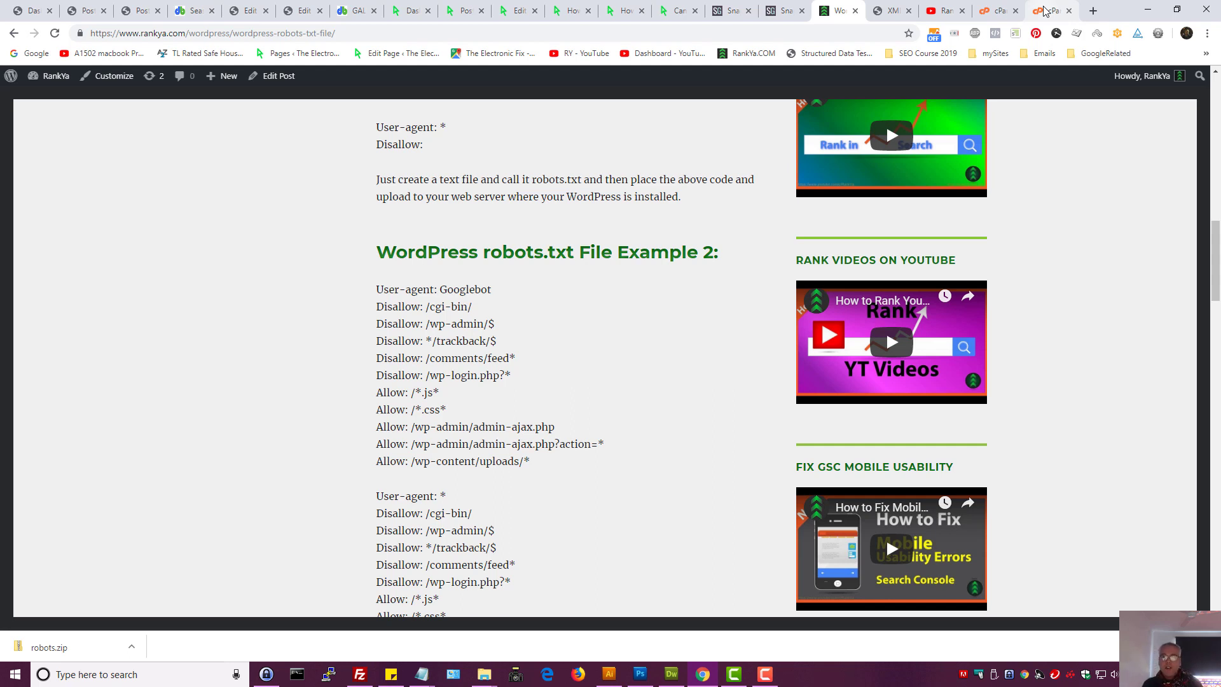
left_click(892, 11)
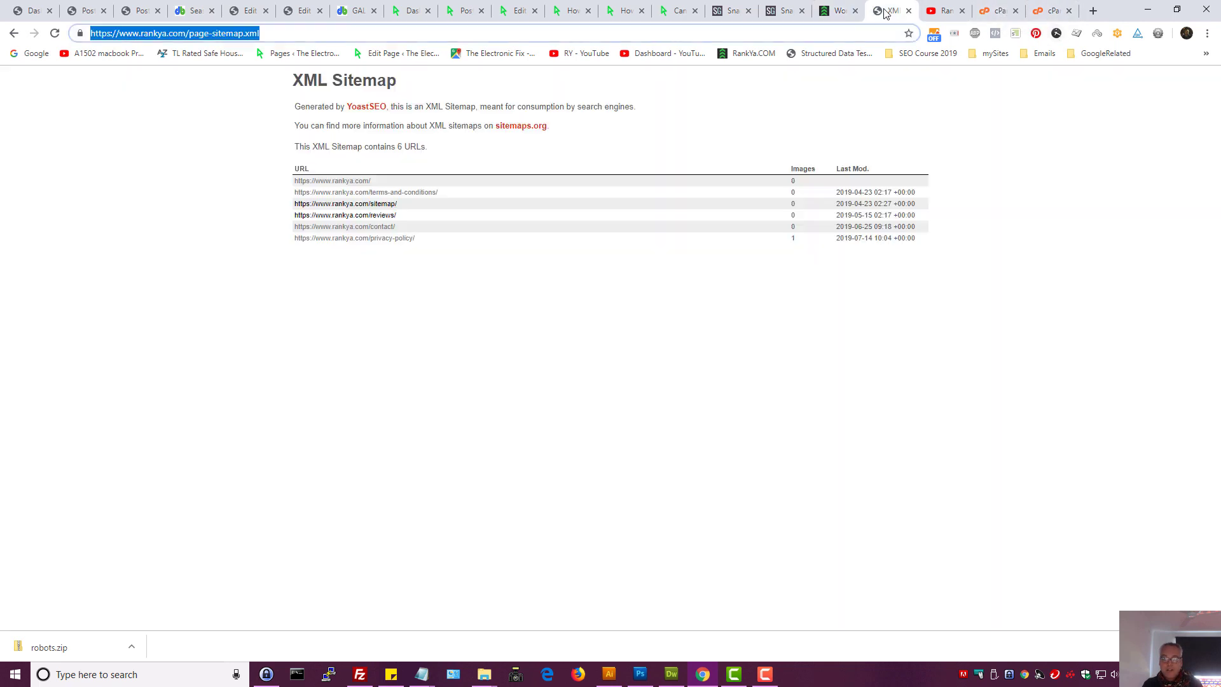
left_click_drag(189, 34, 286, 40)
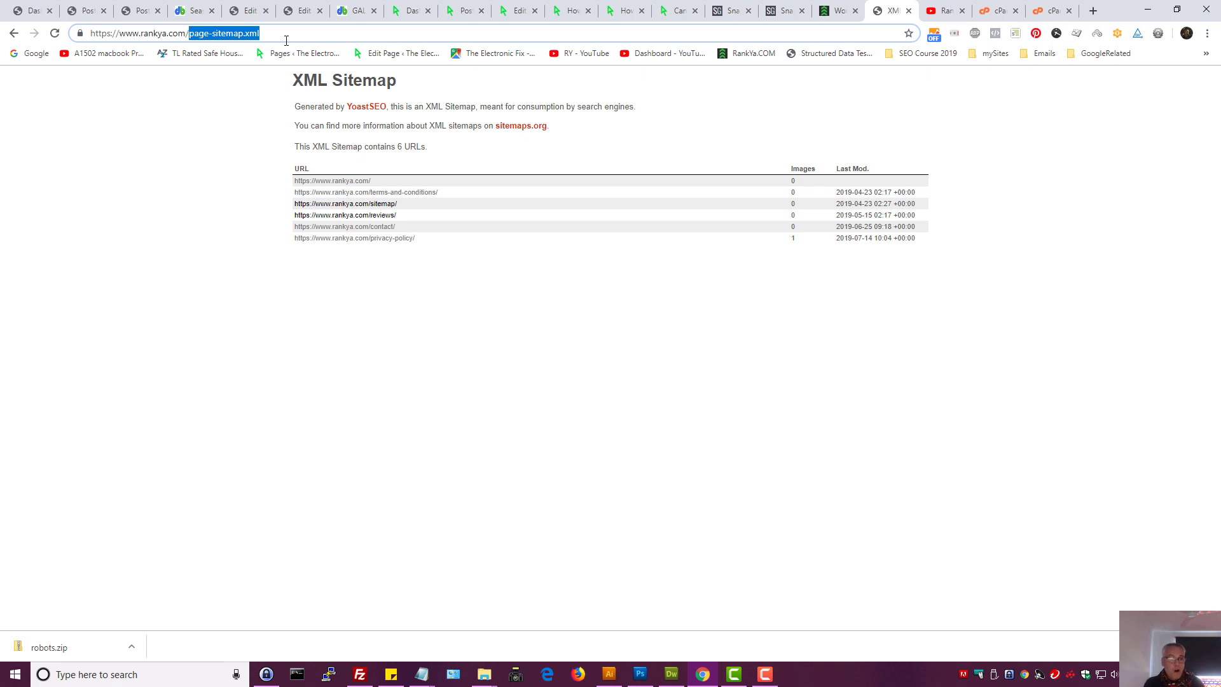
type("ro")
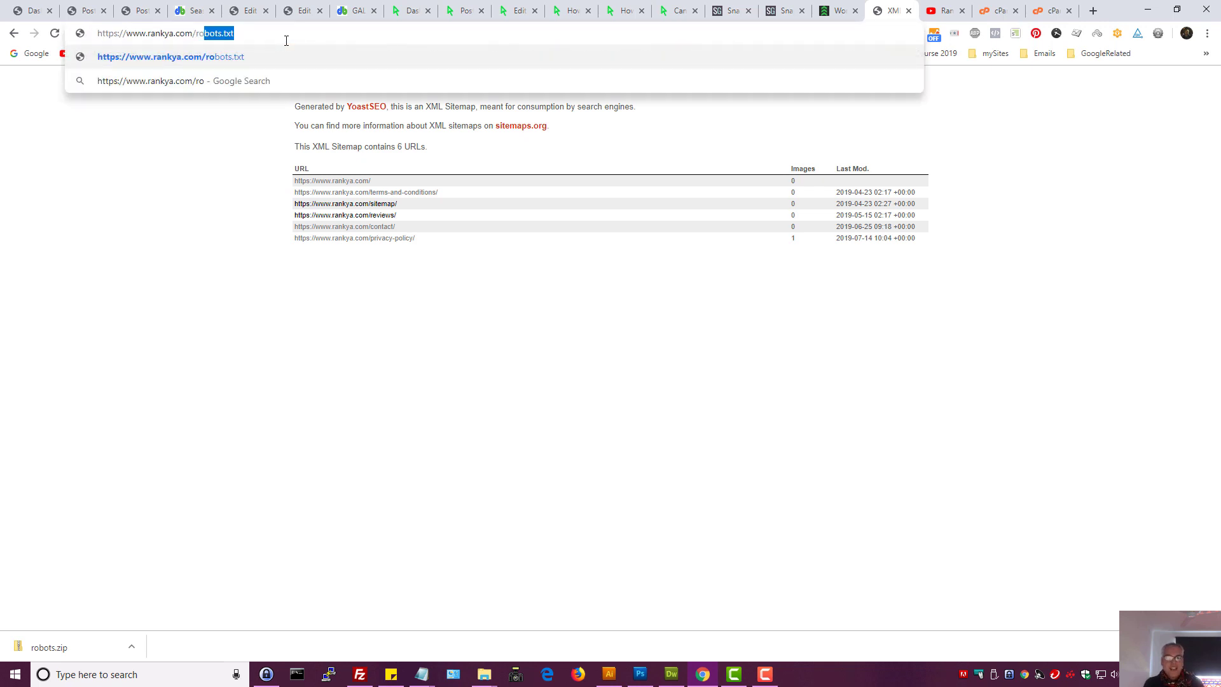
key("Return")
left_click_drag(229, 33, 187, 32)
left_click(237, 271)
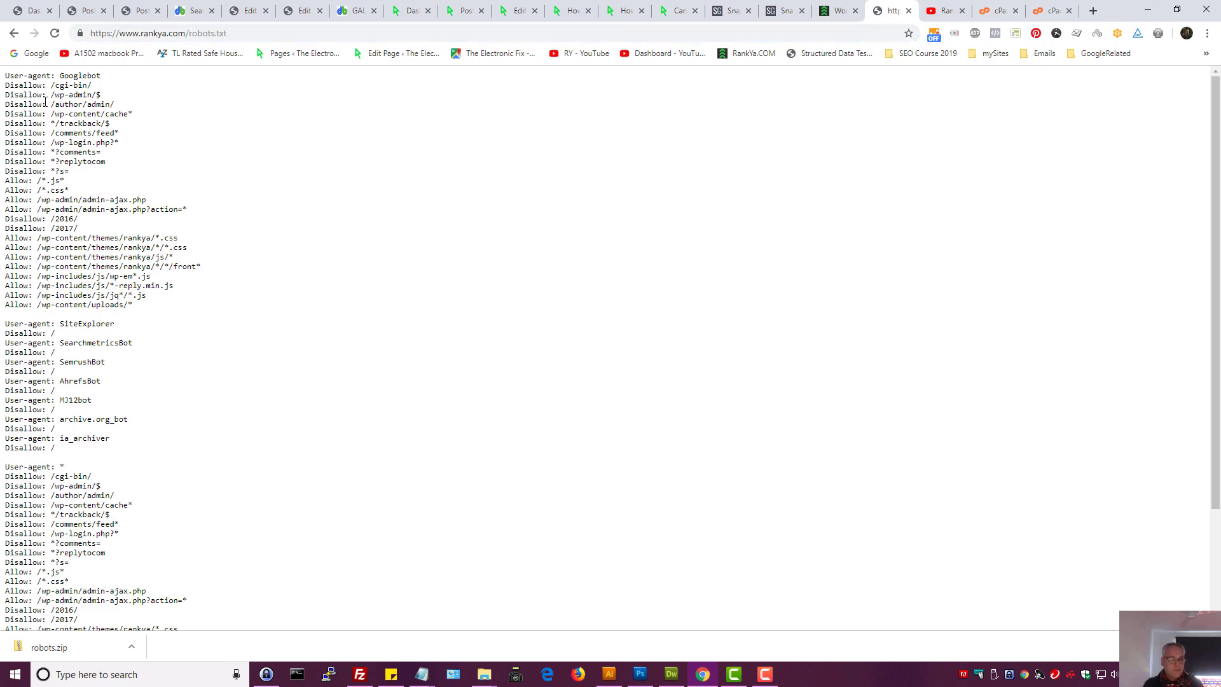
left_click_drag(5, 77, 300, 576)
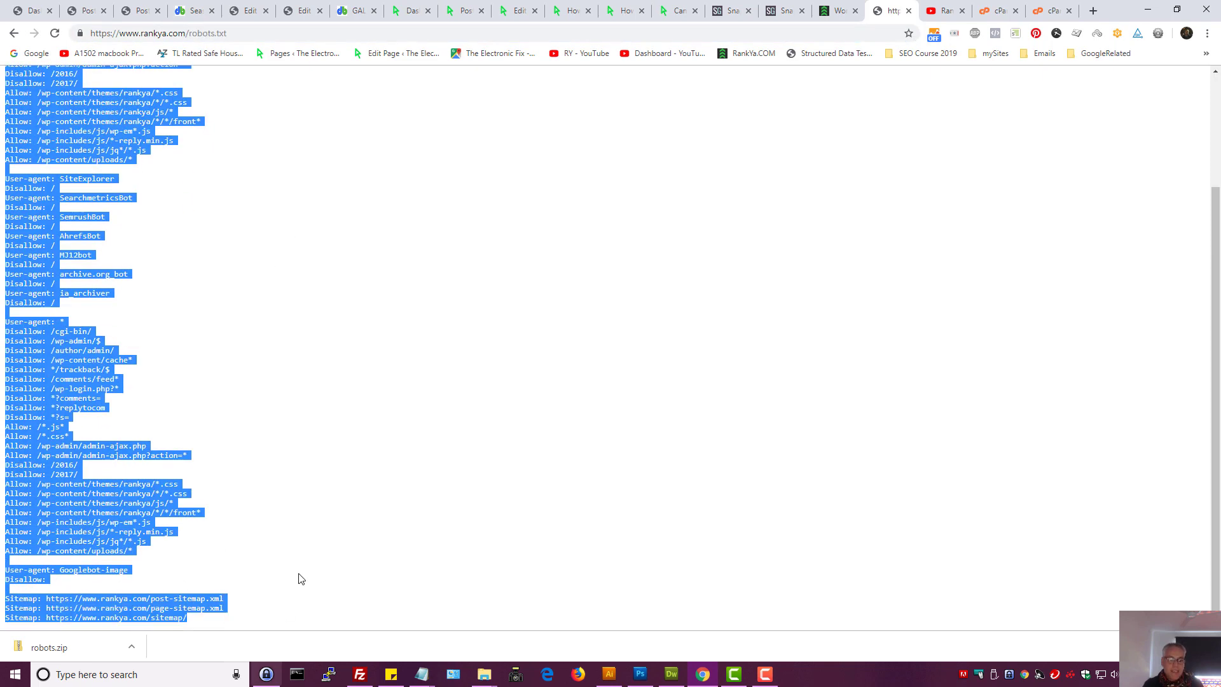
left_click(348, 537)
left_click(1209, 646)
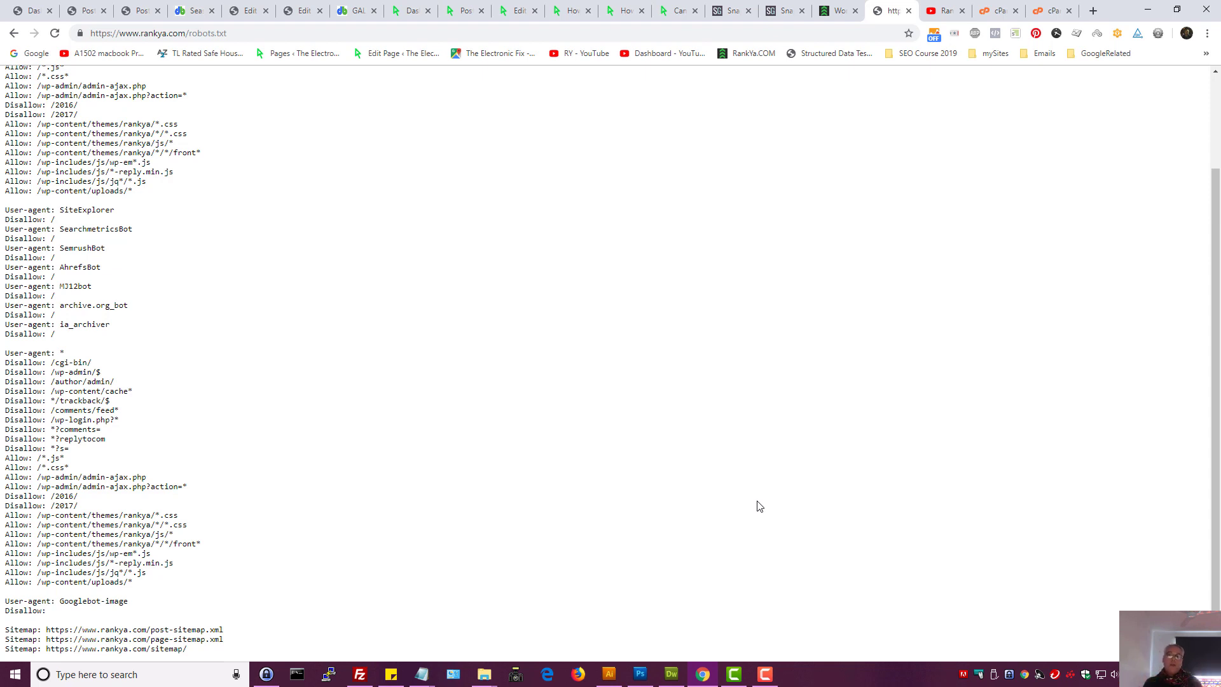
Look at the Snaggy screenshot of the URL availability test, and return to the introduction of the robots.txt article.
left_click(782, 10)
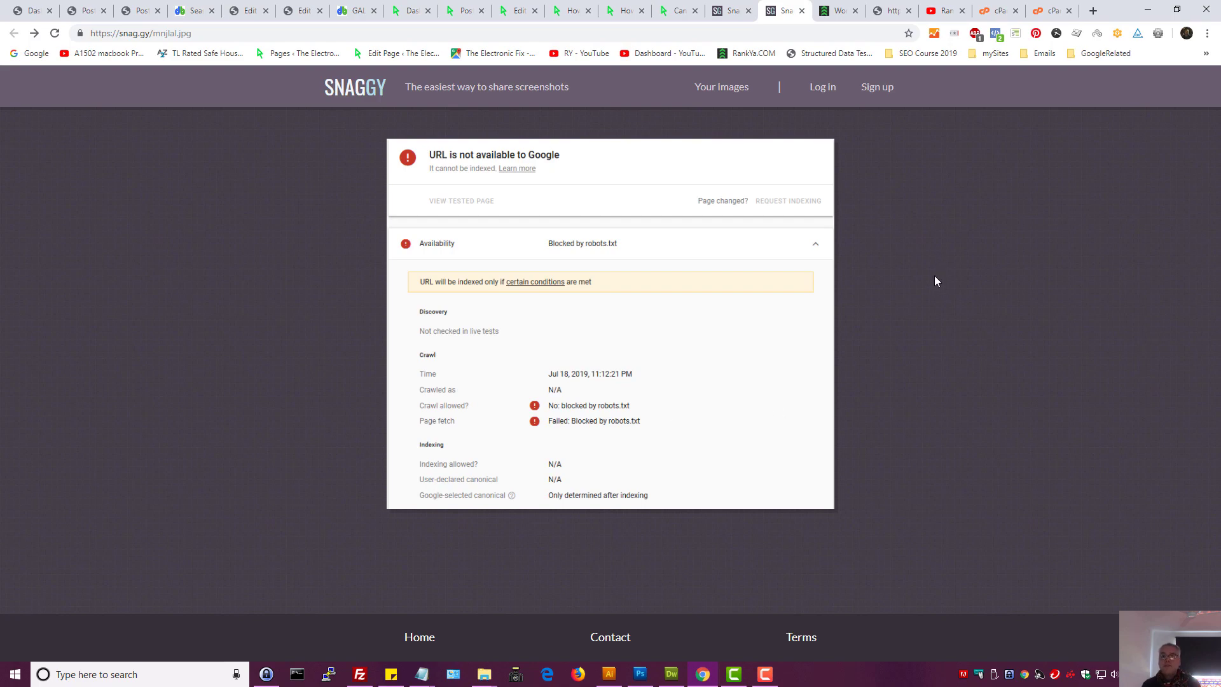
left_click(840, 15)
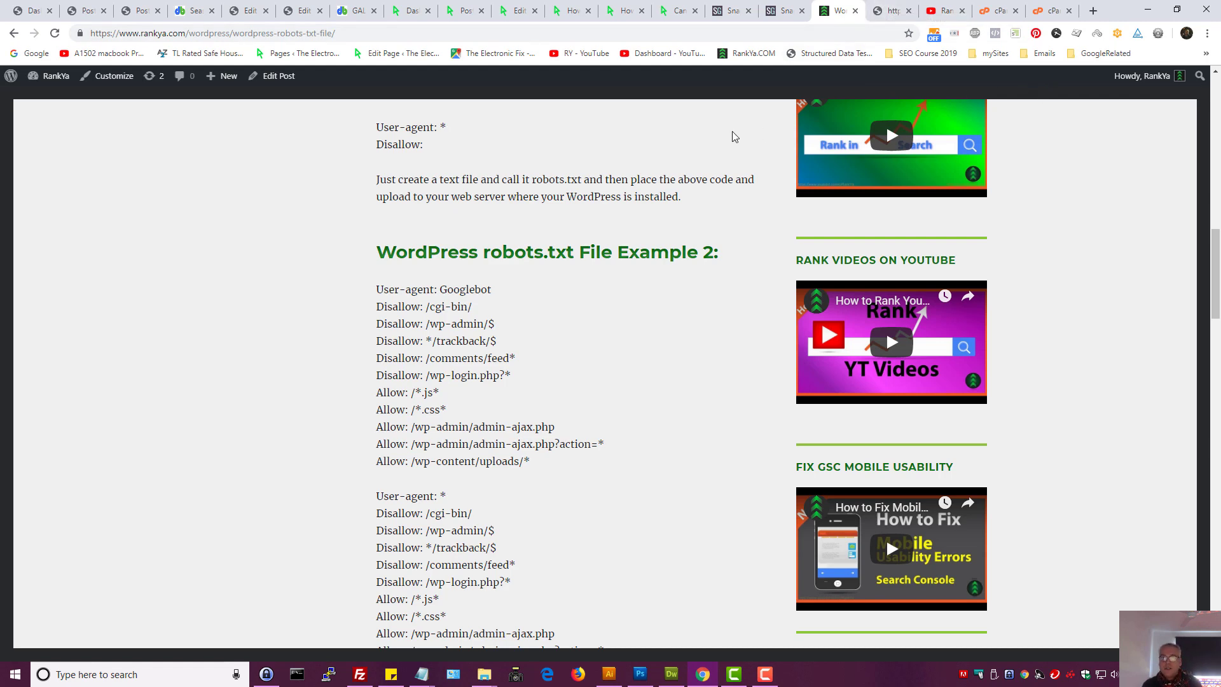
scroll(676, 216, "up", 5)
scroll(428, 292, "up", 5)
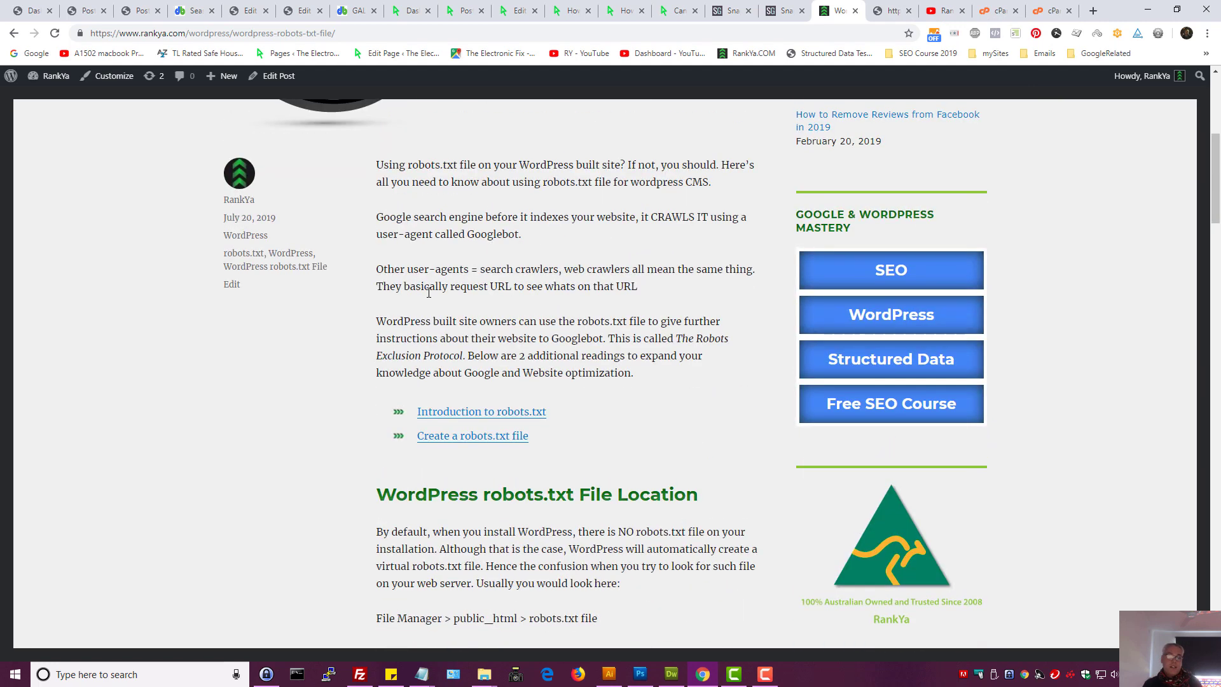
Open the RankYa WordPress dashboard in a new browser tab and go to the Yoast SEO Tools page.
mouse_move(47, 75)
middle_click(48, 103)
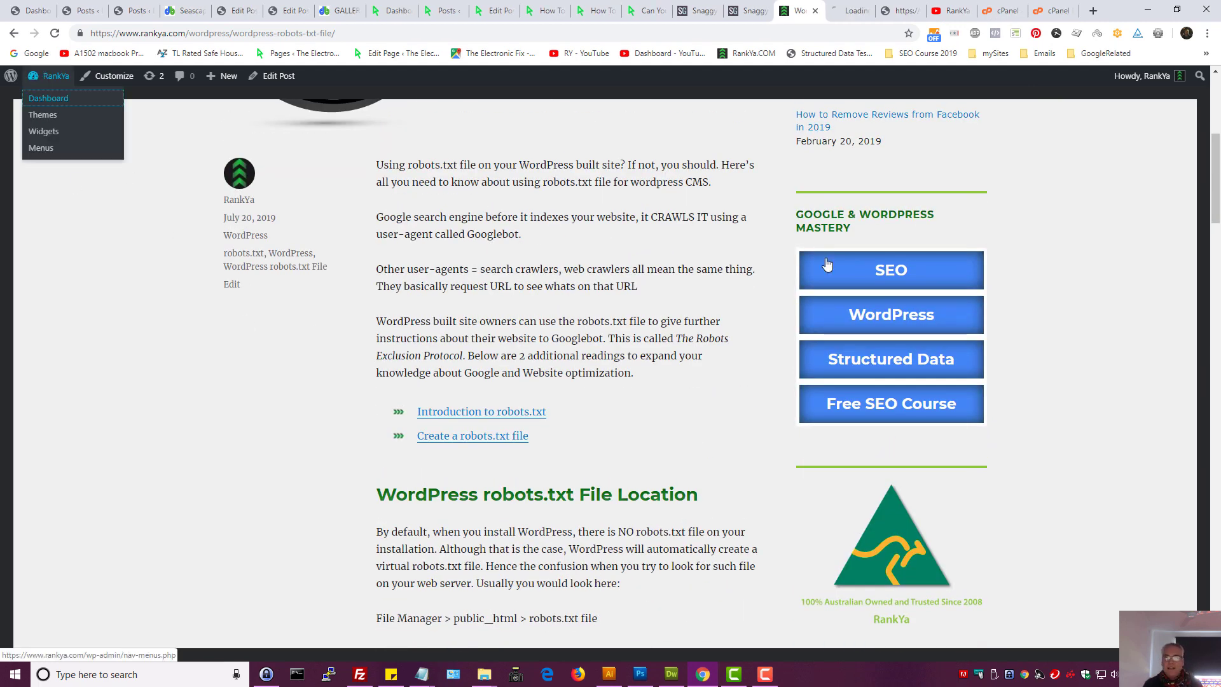
left_click(855, 11)
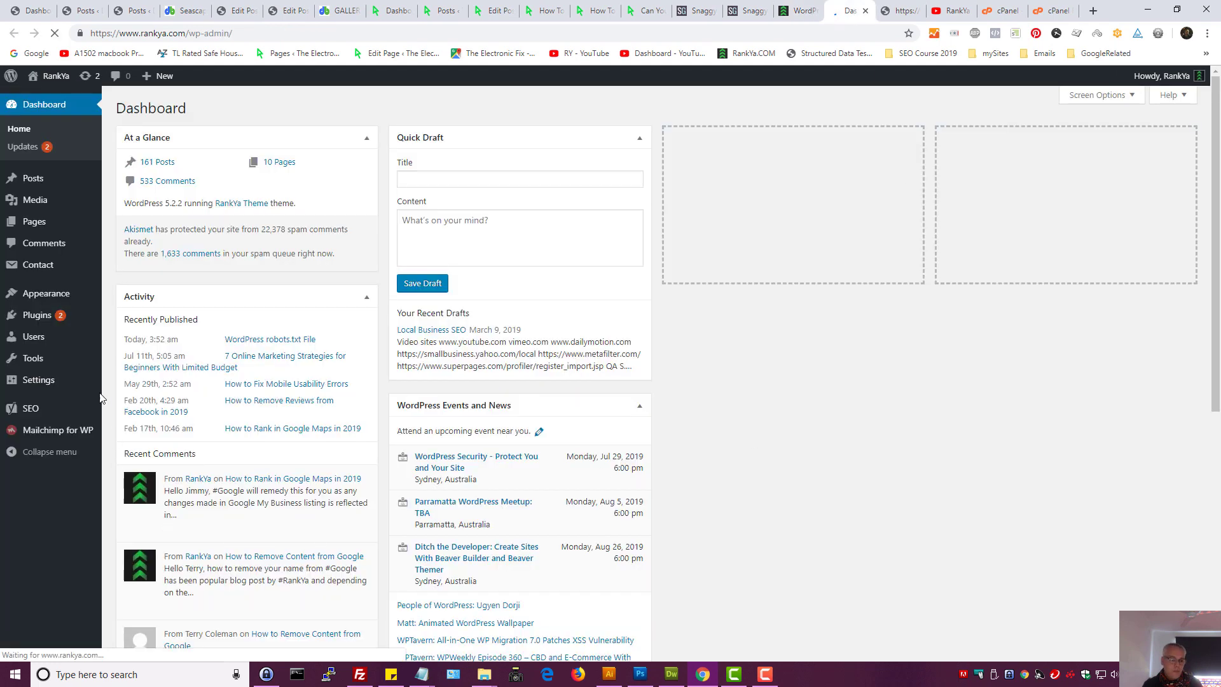
mouse_move(30, 410)
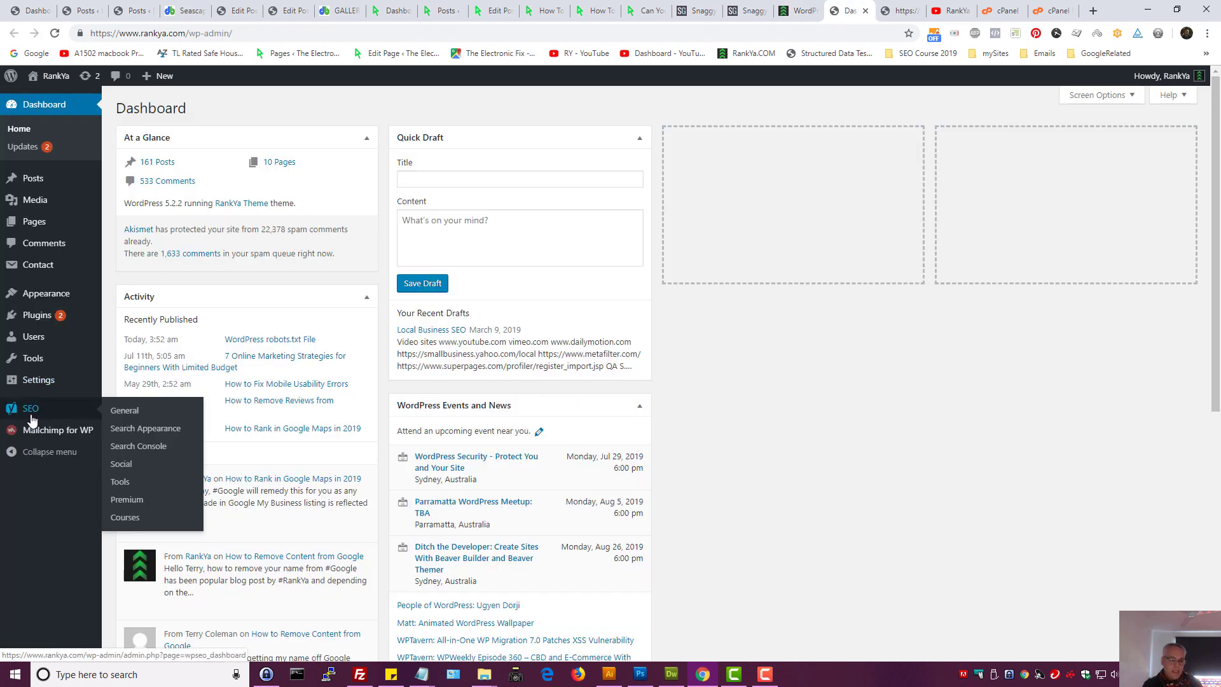
left_click(124, 482)
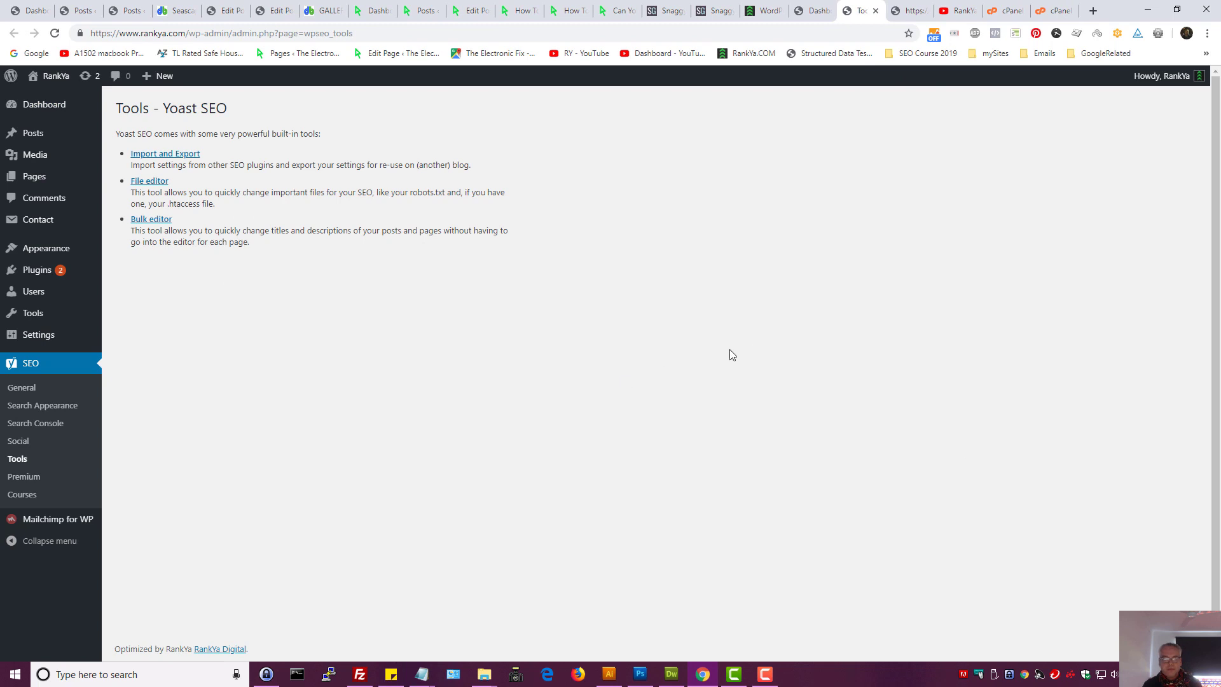
Open Yoast SEO's File editor and examine the robots.txt directives in its editing area.
left_click(143, 181)
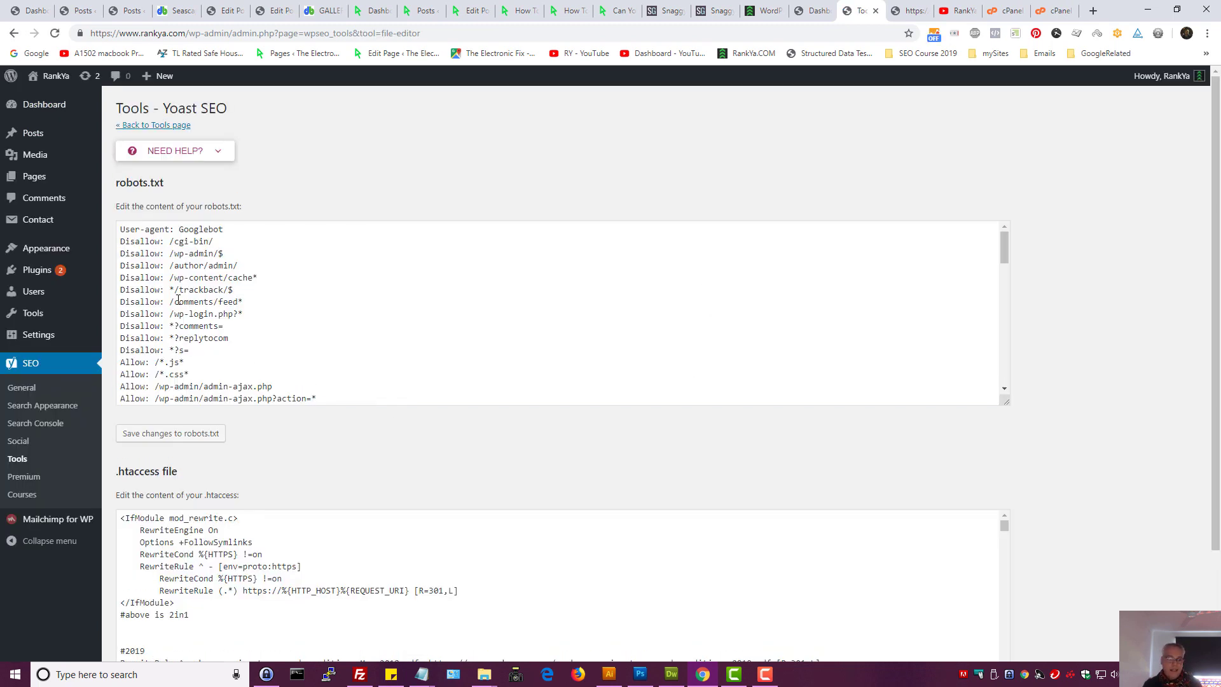
triple_click(178, 300)
left_click(339, 312)
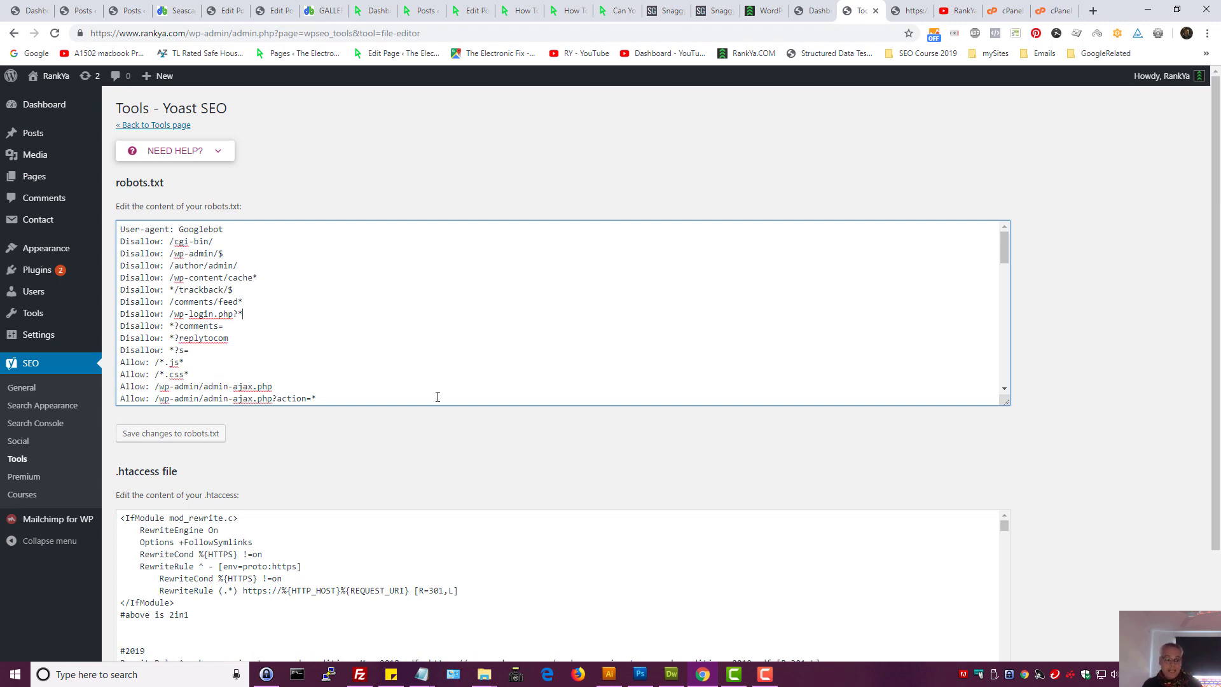
scroll(264, 373, "down", 1)
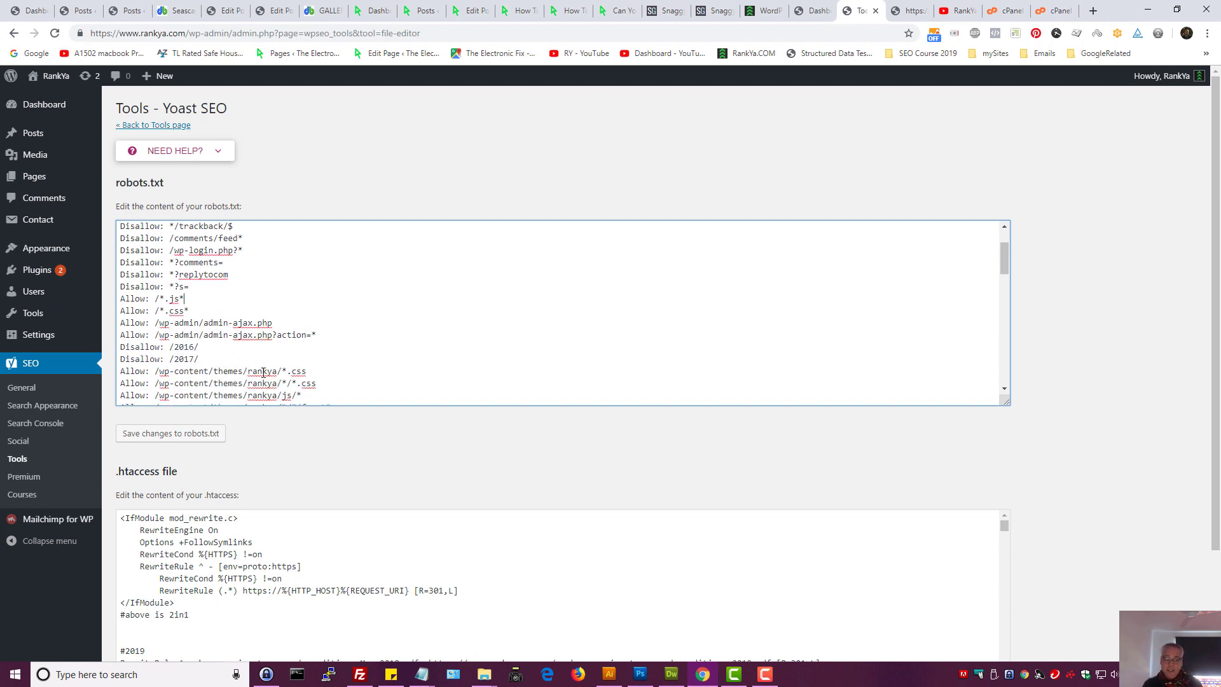
scroll(263, 372, "up", 1)
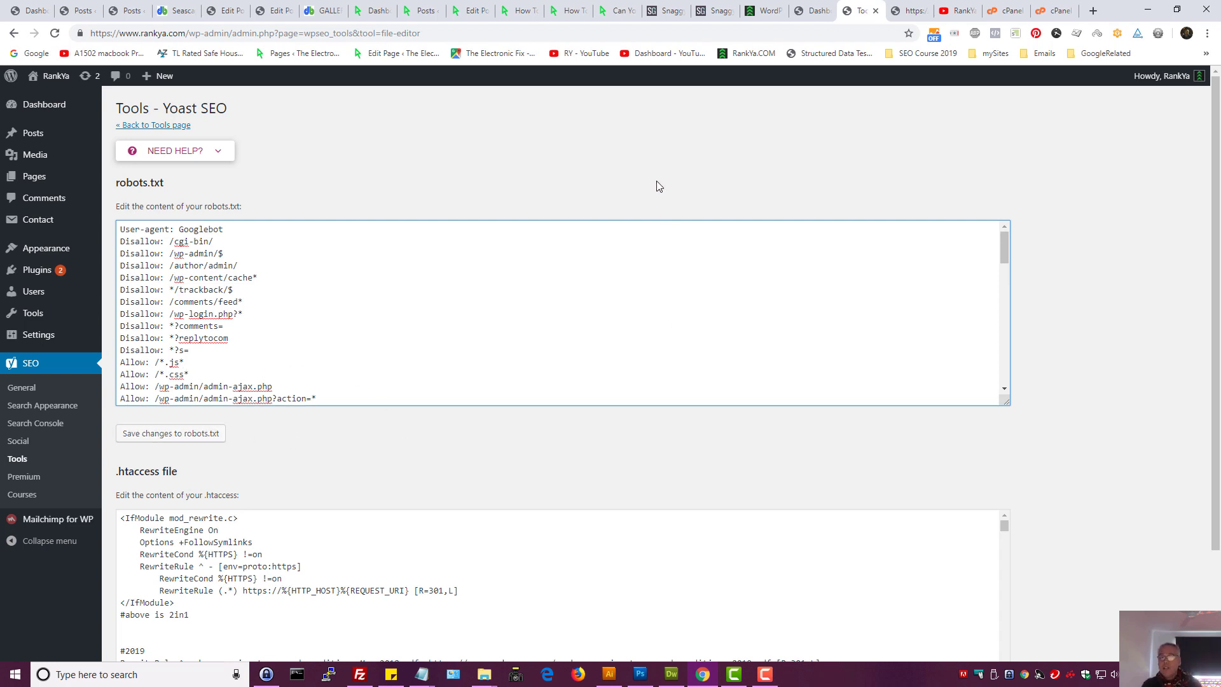
Return to the start of the WordPress robots.txt article, and switch to Adobe Illustrator to view the CRAWL and Google Database diagram.
left_click(757, 10)
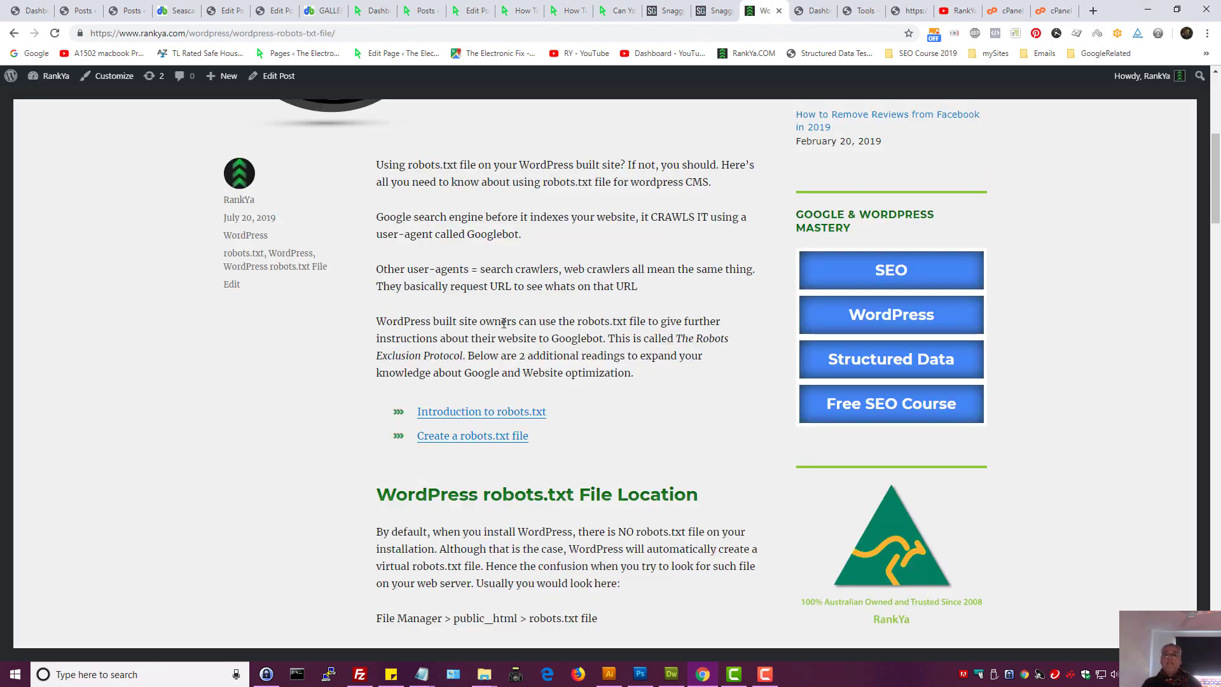
scroll(594, 338, "up", 6)
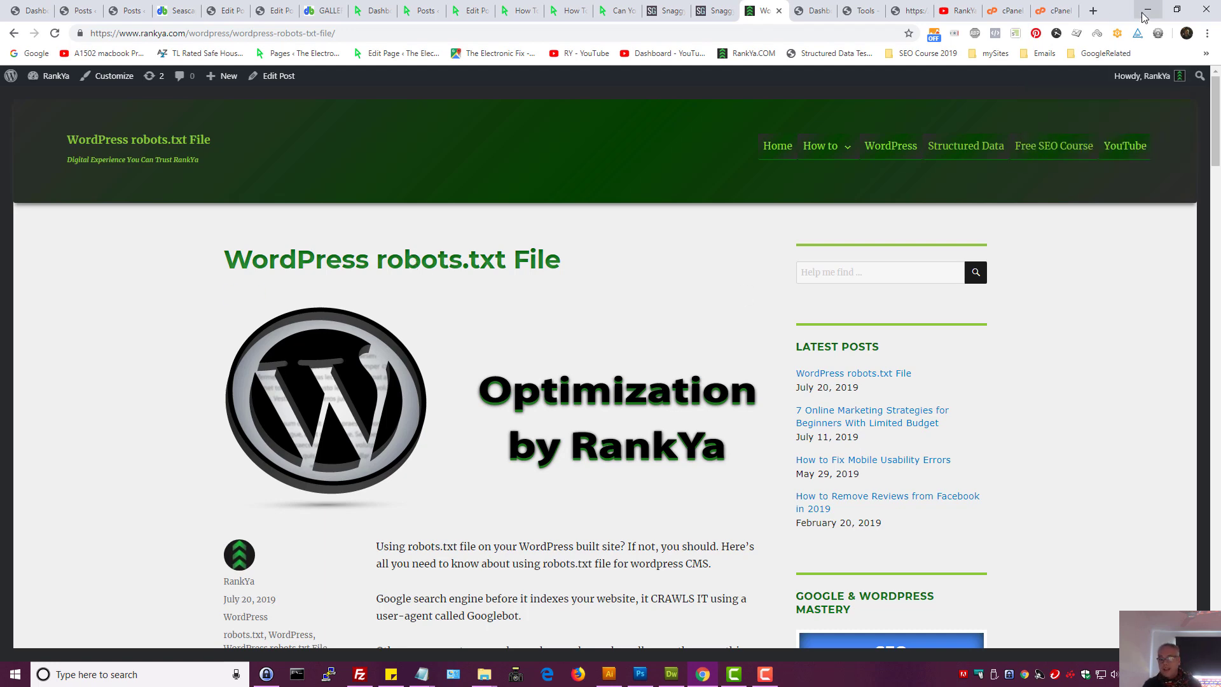
left_click(608, 674)
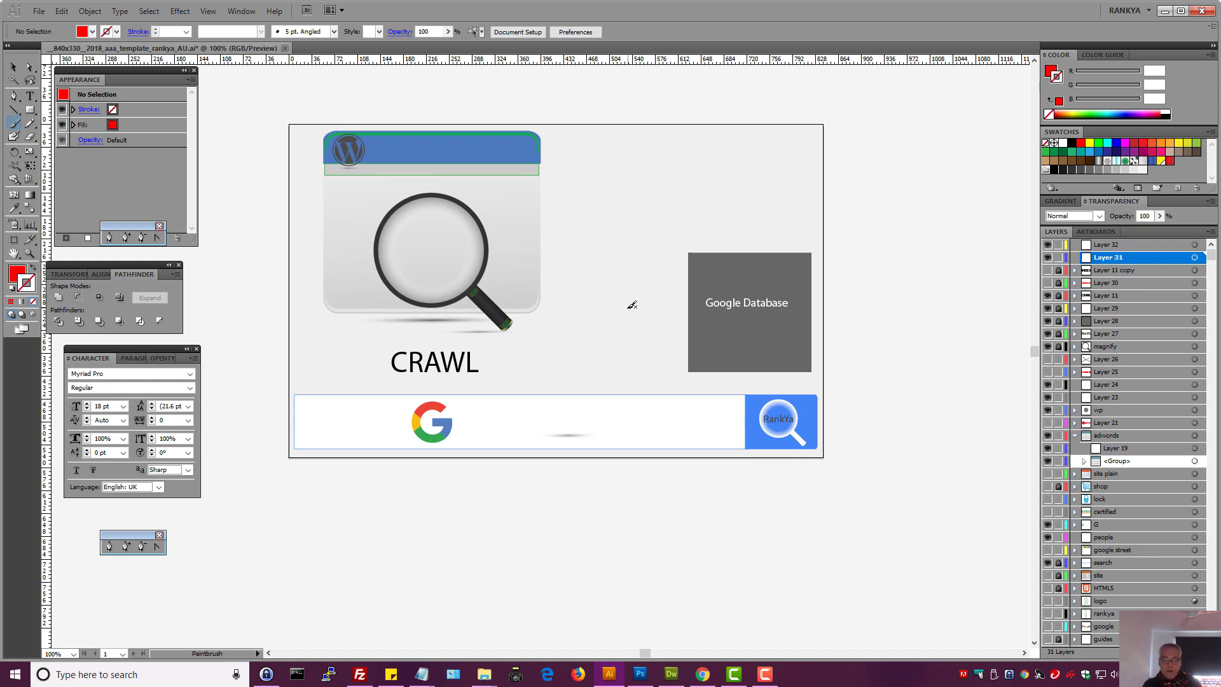
left_click_drag(619, 286, 621, 316)
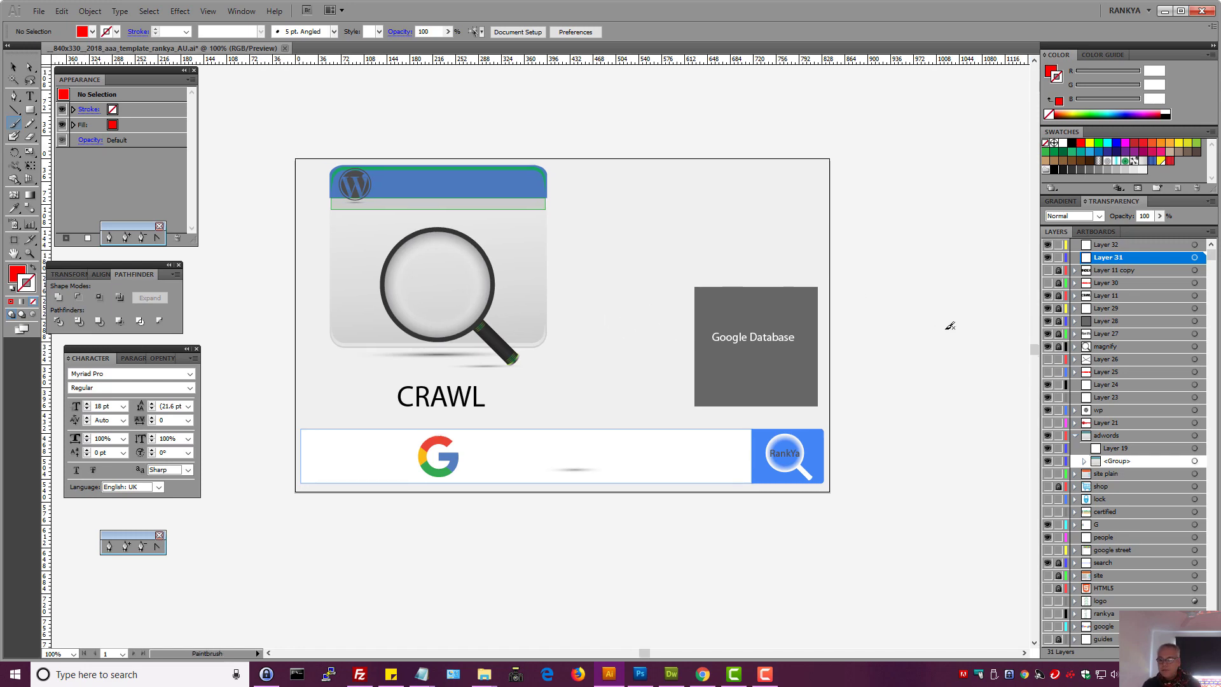